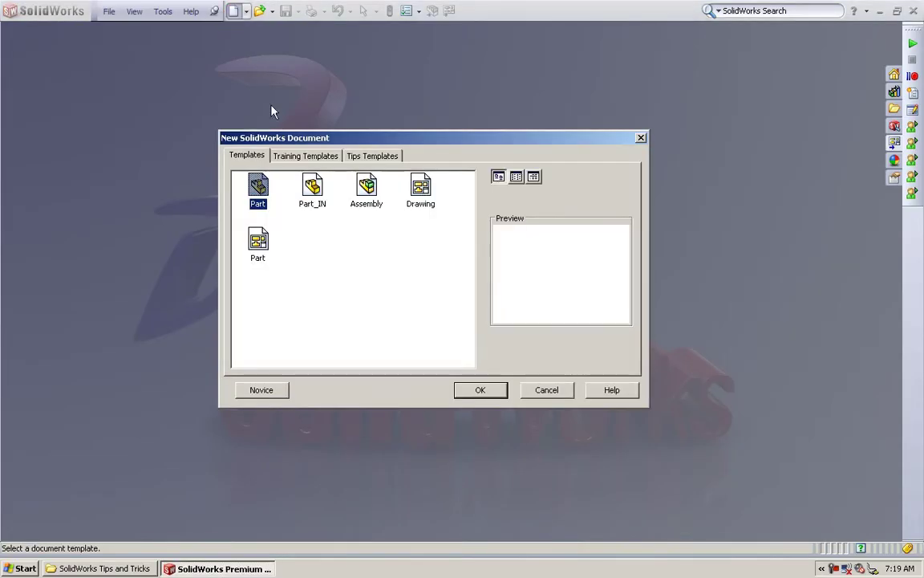
# - Create a new part from the Sheet Metal template on the Tips Templates tab
pyautogui.click(372, 156)
pyautogui.click(260, 190)
pyautogui.doubleClick(258, 188)
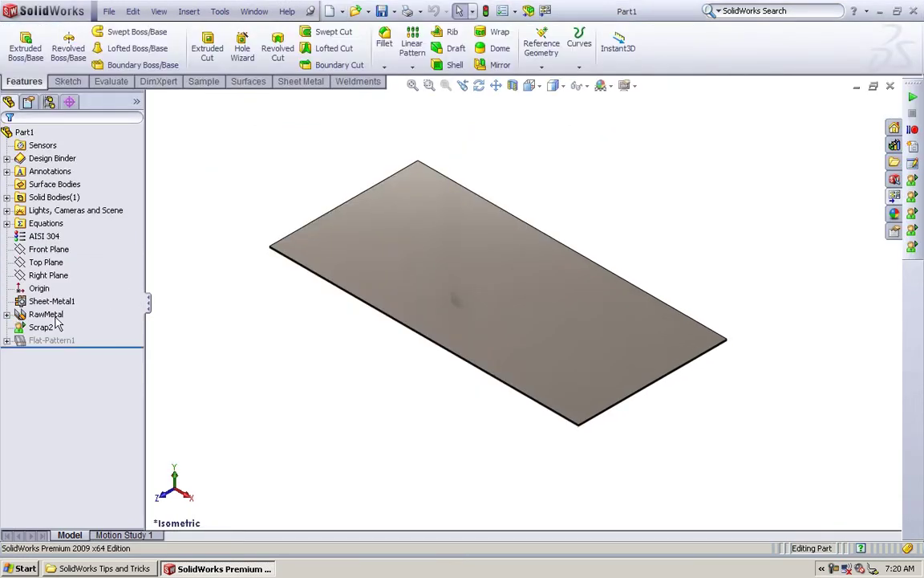
# - Highlight the RawMetal and Scrap2 features in the FeatureManager tree, then clear the selection
pyautogui.click(56, 314)
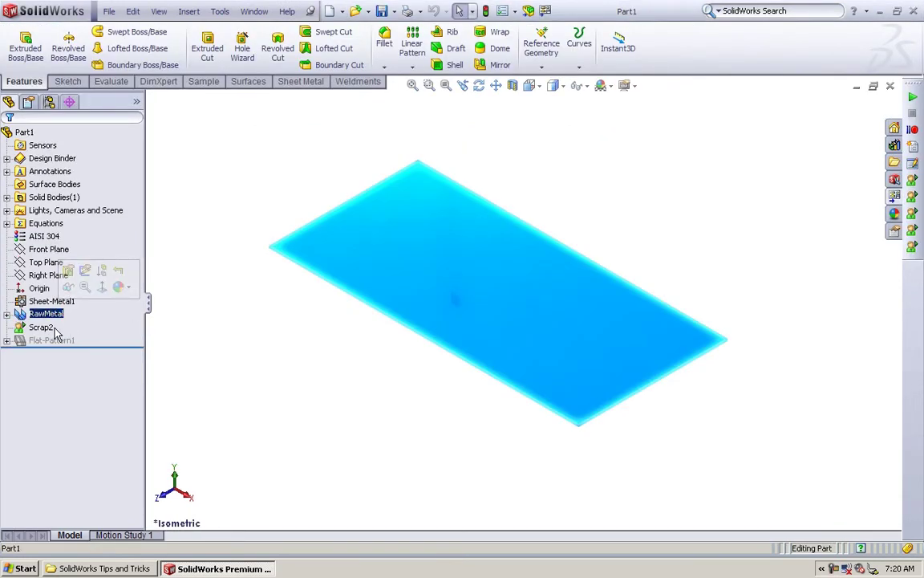
pyautogui.click(53, 328)
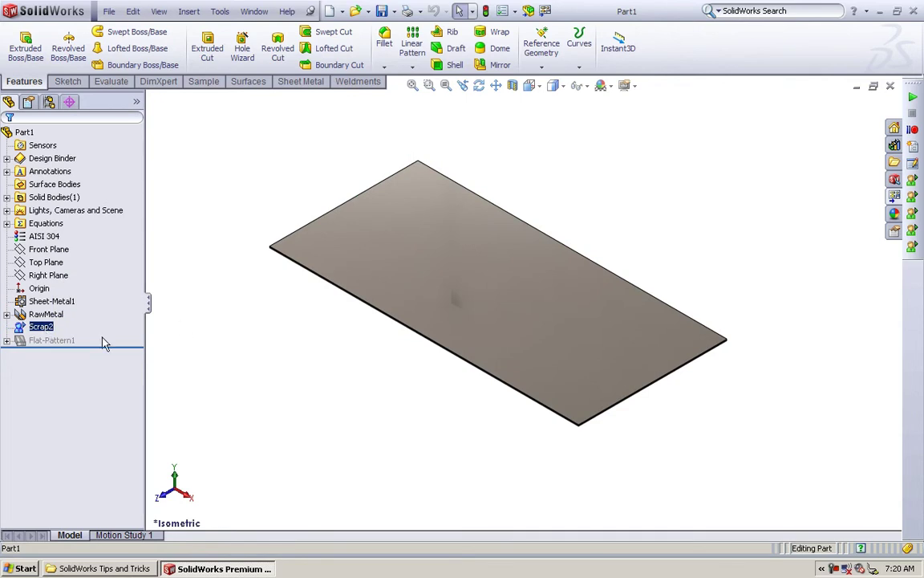
pyautogui.click(208, 335)
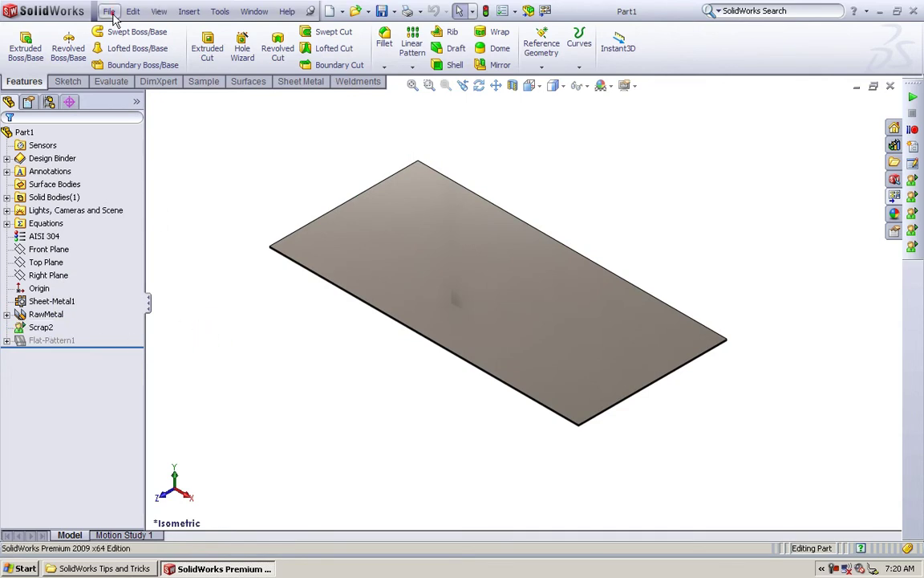
pyautogui.click(110, 13)
pyautogui.click(138, 266)
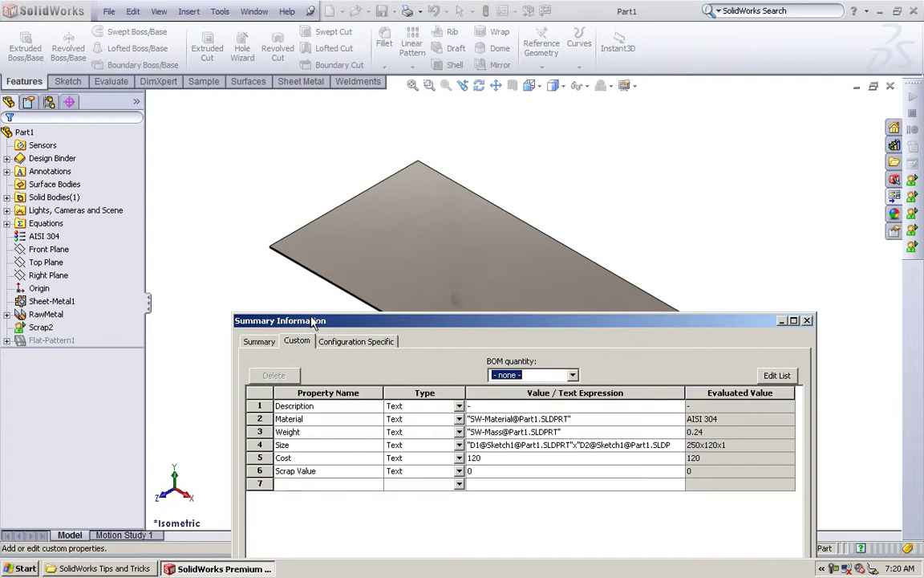
pyautogui.click(302, 459)
pyautogui.click(484, 456)
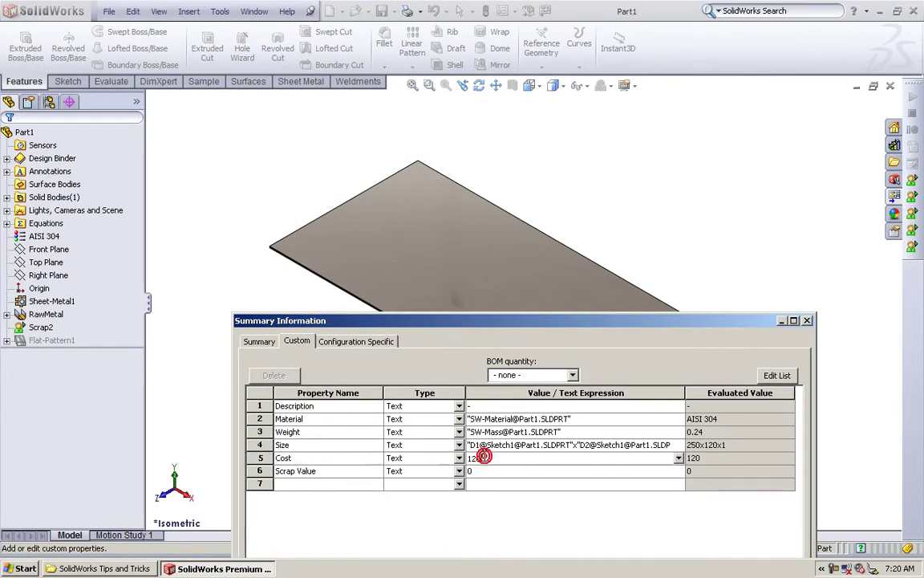
pyautogui.click(313, 471)
pyautogui.click(494, 471)
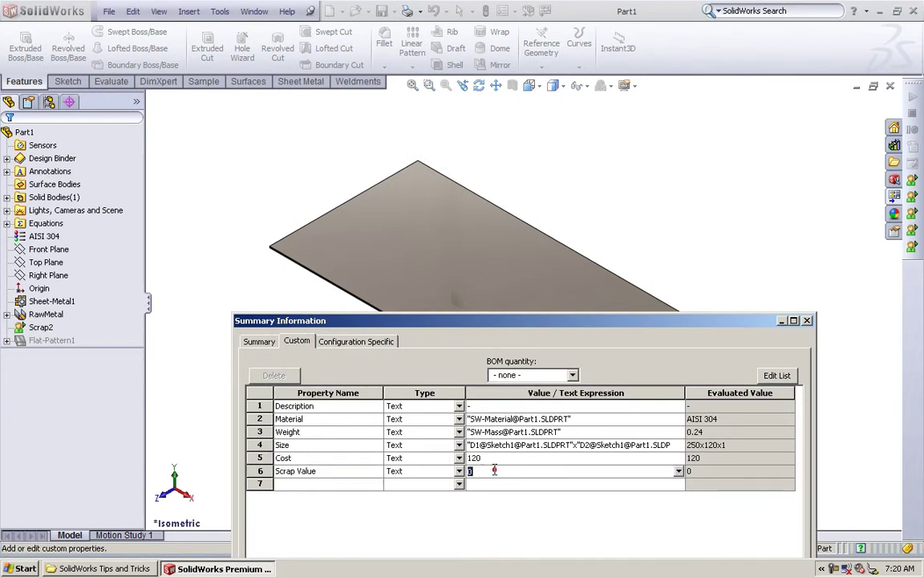
pyautogui.click(807, 321)
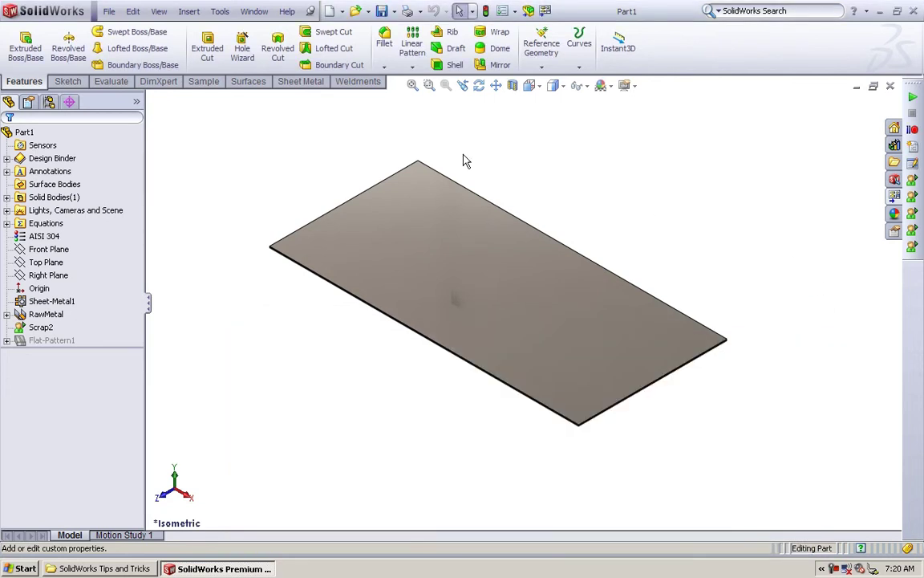
# - Start a sketch on the plate's top face in Top view and draw a corner rectangle at the top-left
pyautogui.click(450, 253)
pyautogui.click(504, 203)
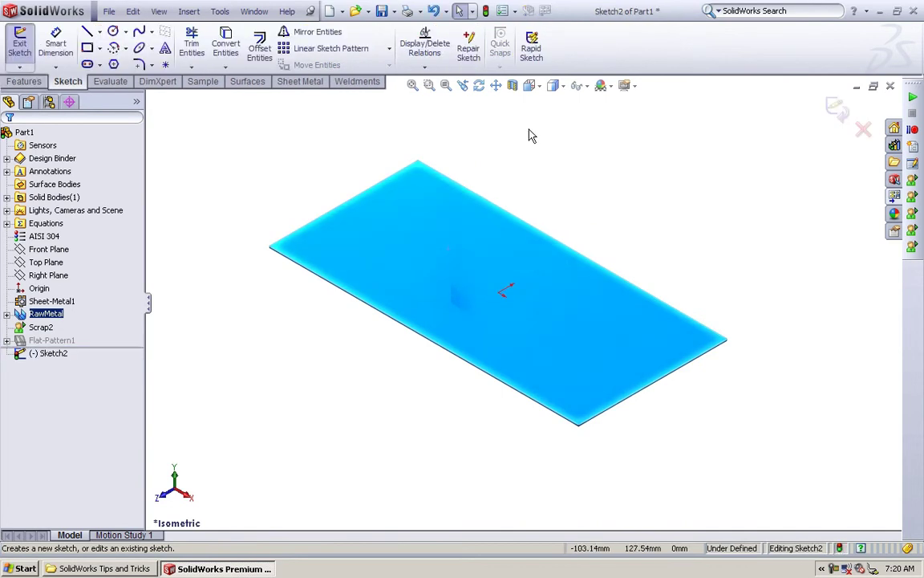
pyautogui.click(530, 87)
pyautogui.click(606, 141)
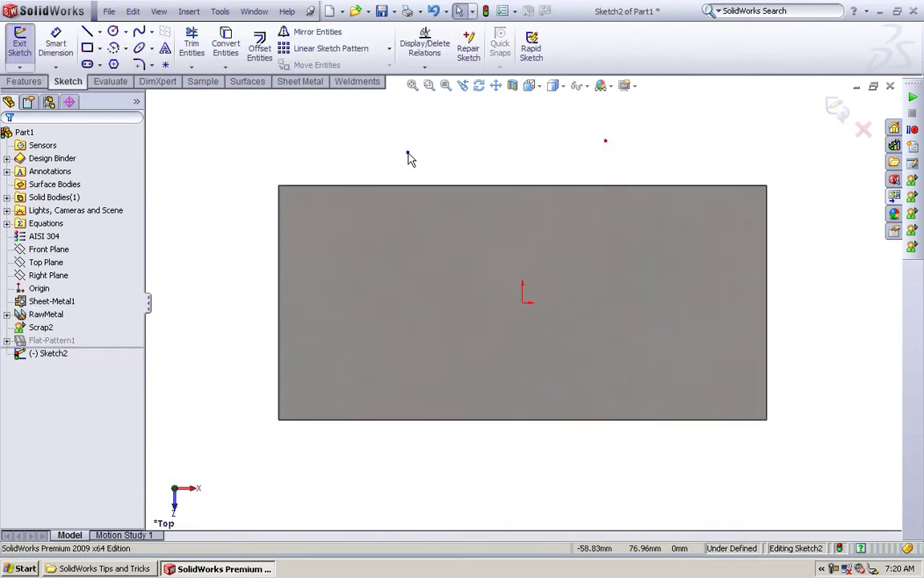
pyautogui.rightClick(408, 154)
pyautogui.click(458, 224)
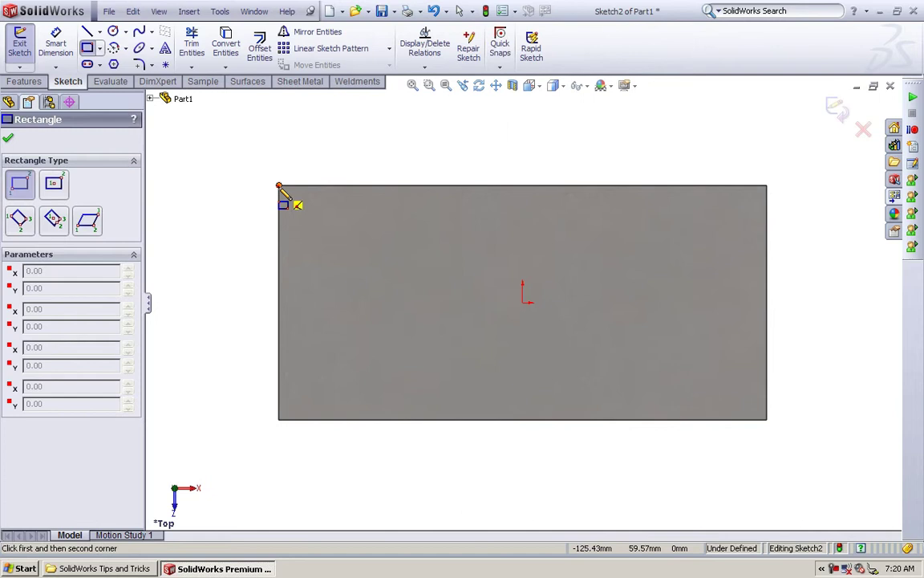
pyautogui.click(279, 186)
pyautogui.click(419, 228)
# - Dimension the rectangle 60 wide and its lower edge 30 from the origin
pyautogui.rightClick(424, 148)
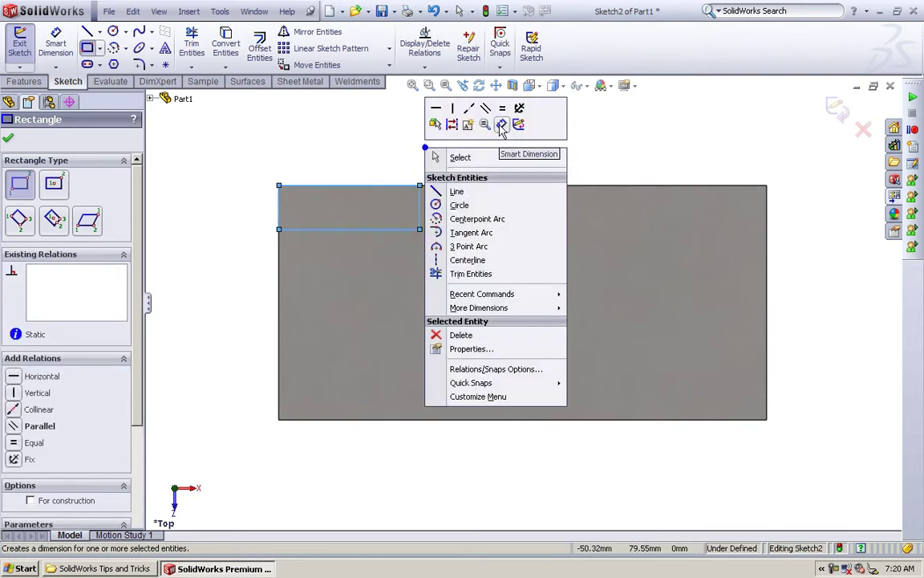
pyautogui.click(501, 126)
pyautogui.click(361, 189)
pyautogui.click(362, 169)
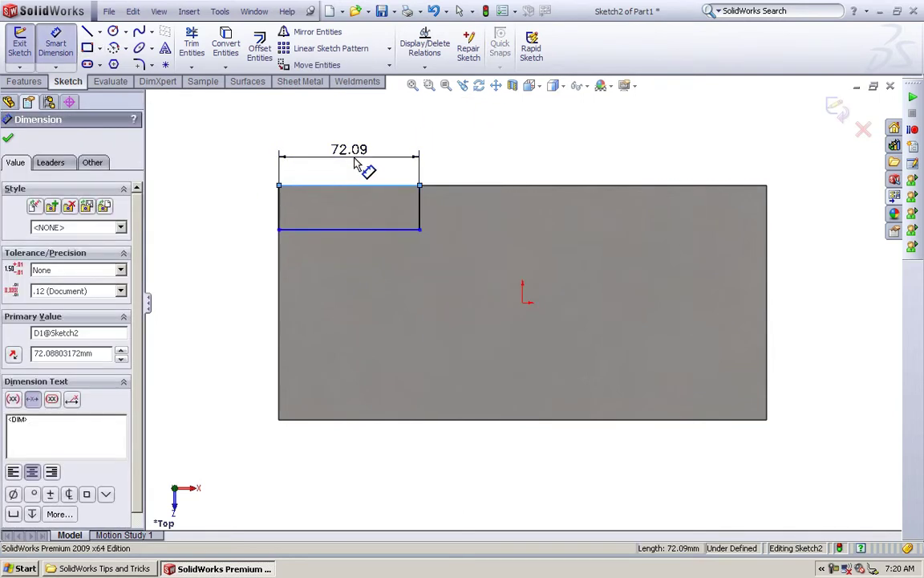
pyautogui.write('60')
pyautogui.press('Return')
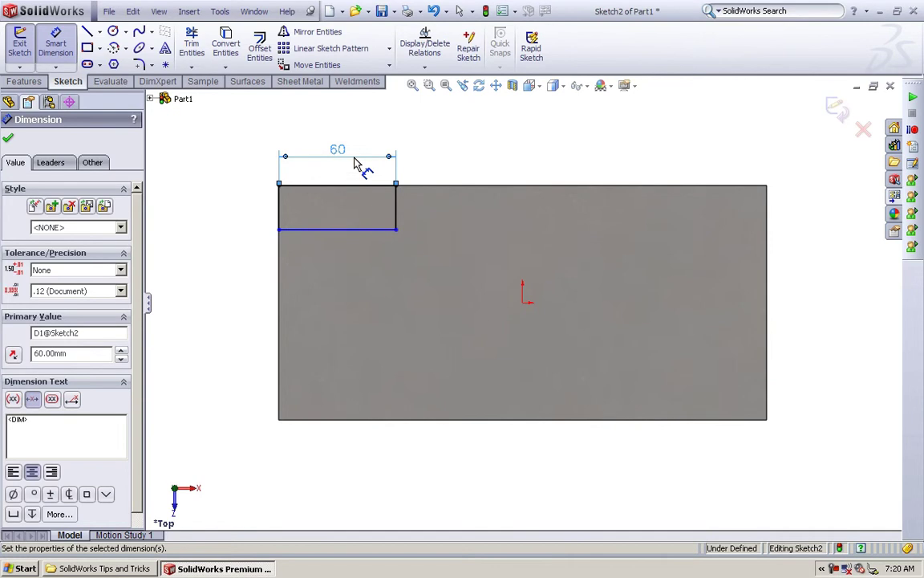
pyautogui.click(350, 235)
pyautogui.click(524, 302)
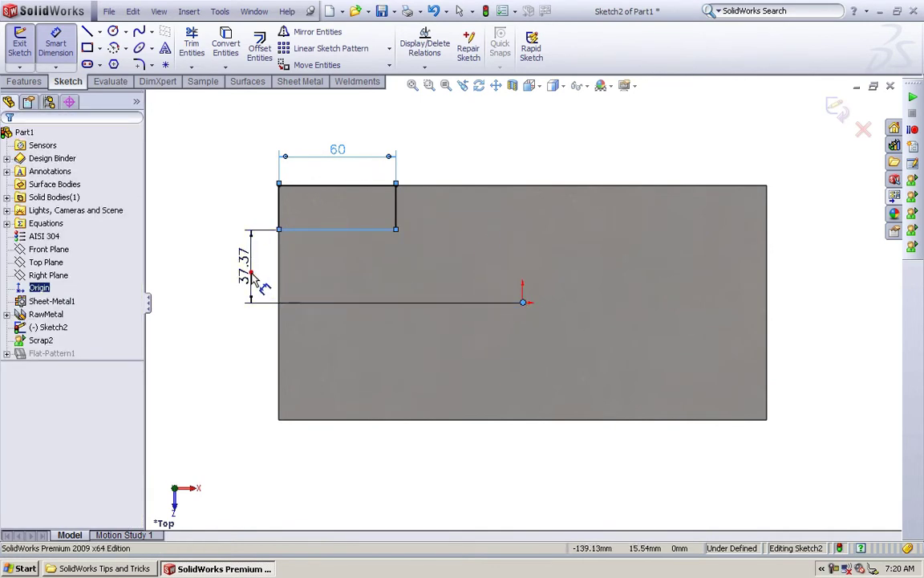
pyautogui.click(253, 277)
pyautogui.write('30')
pyautogui.press('Return')
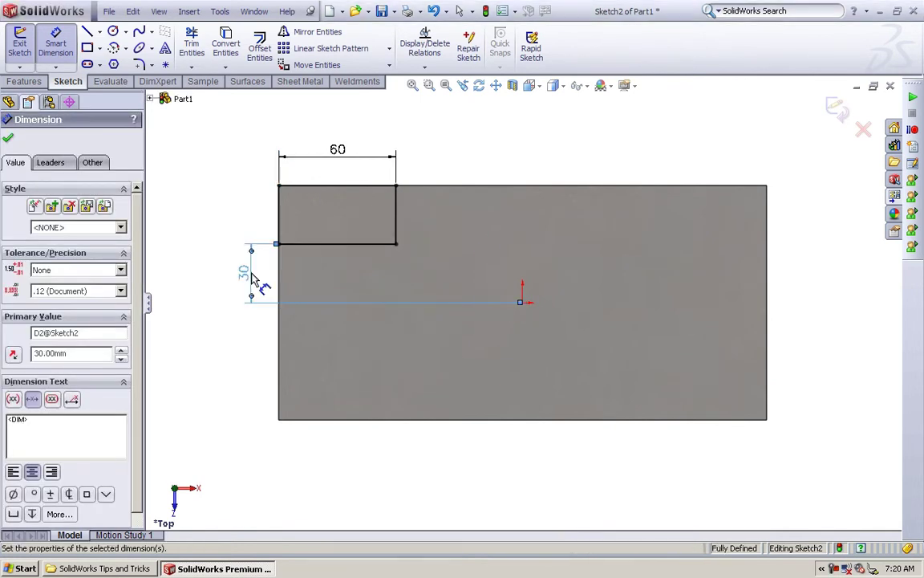
# - Draw horizontal and vertical centerlines from the origin to the plate's right and top edges
pyautogui.rightClick(458, 138)
pyautogui.click(505, 283)
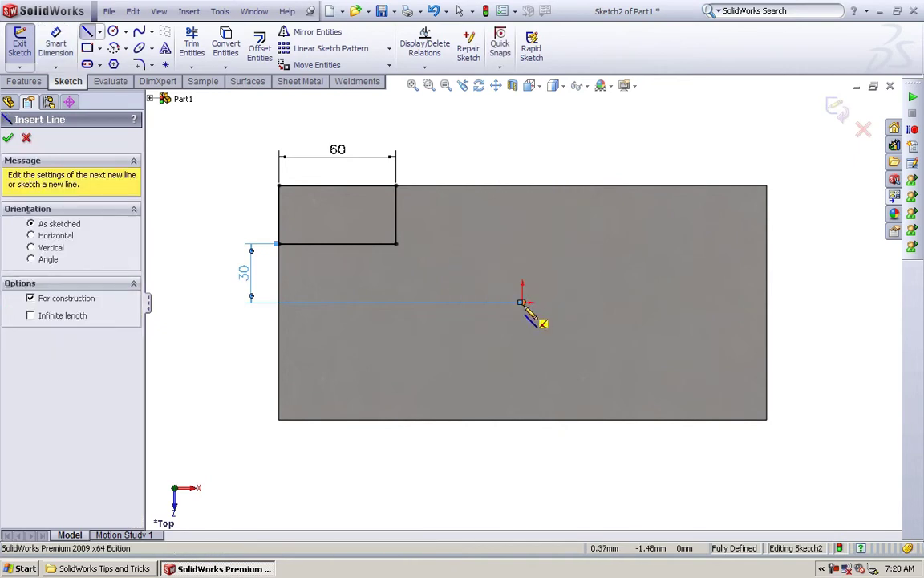
pyautogui.click(523, 303)
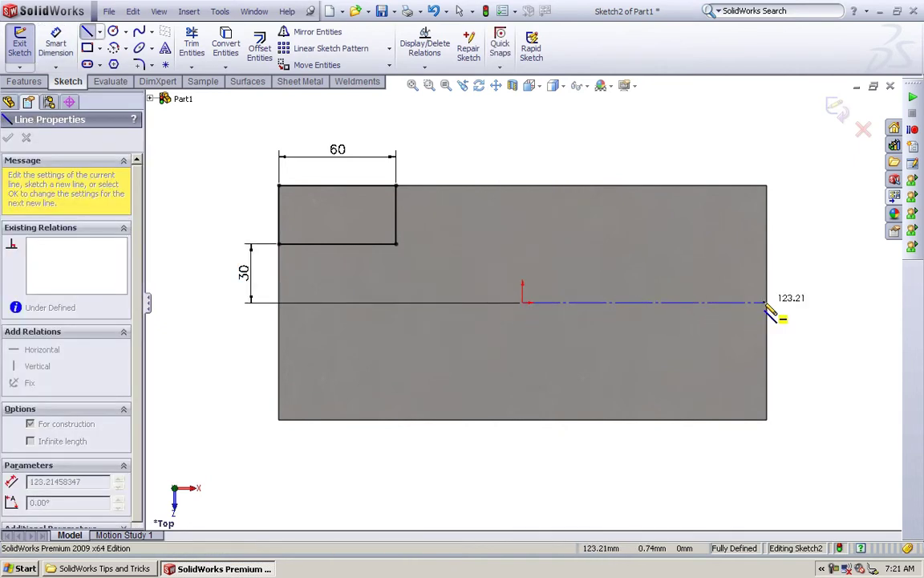
pyautogui.doubleClick(766, 303)
pyautogui.click(522, 302)
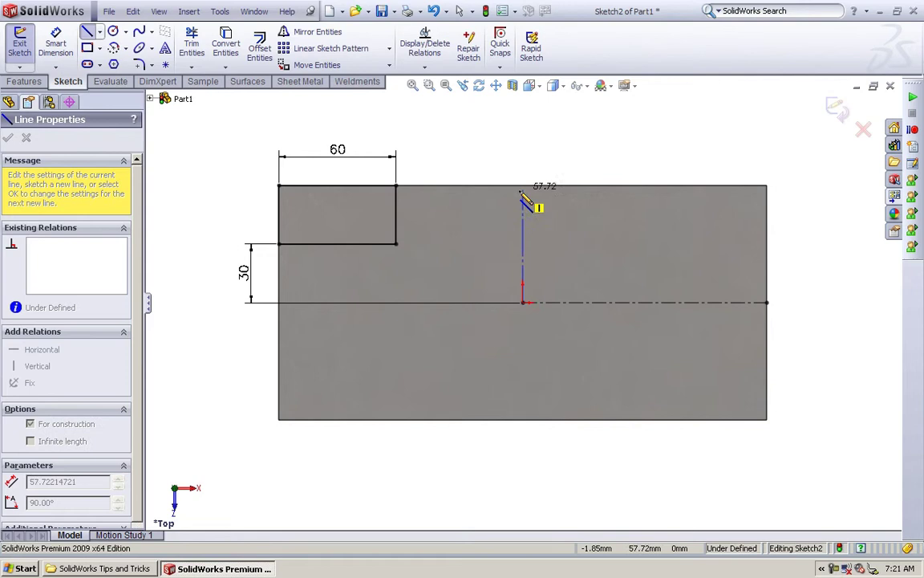
pyautogui.doubleClick(523, 186)
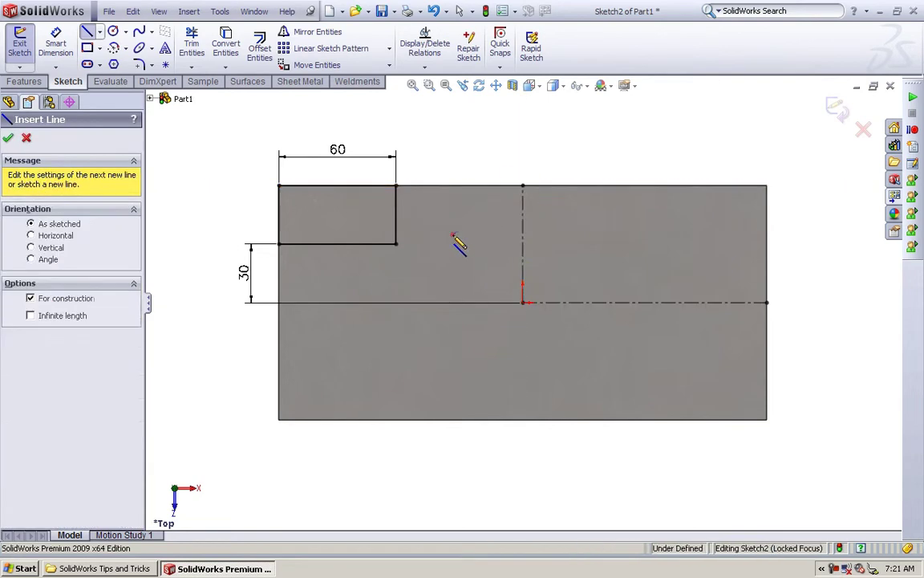
# - Mirror the rectangle across the vertical centerline, then both top rectangles across the horizontal one
pyautogui.rightClick(434, 145)
pyautogui.click(452, 148)
pyautogui.moveTo(258, 173); pyautogui.dragTo(426, 269)
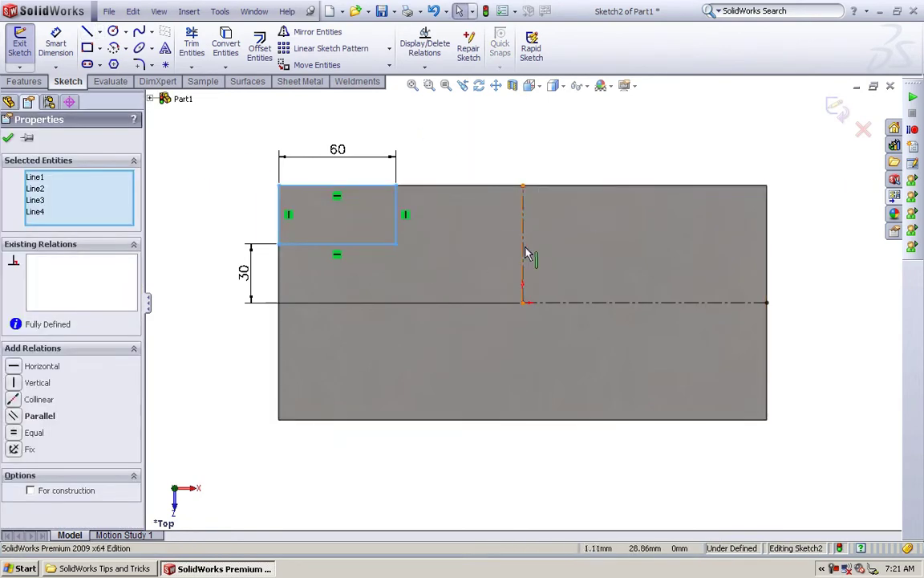
pyautogui.keyDown('ctrl'); pyautogui.click(524, 249); pyautogui.keyUp('ctrl')
pyautogui.click(317, 31)
pyautogui.click(358, 113)
pyautogui.moveTo(243, 178)
pyautogui.mouseDown()
pyautogui.moveTo(474, 255)
pyautogui.moveTo(782, 253)
pyautogui.mouseUp()
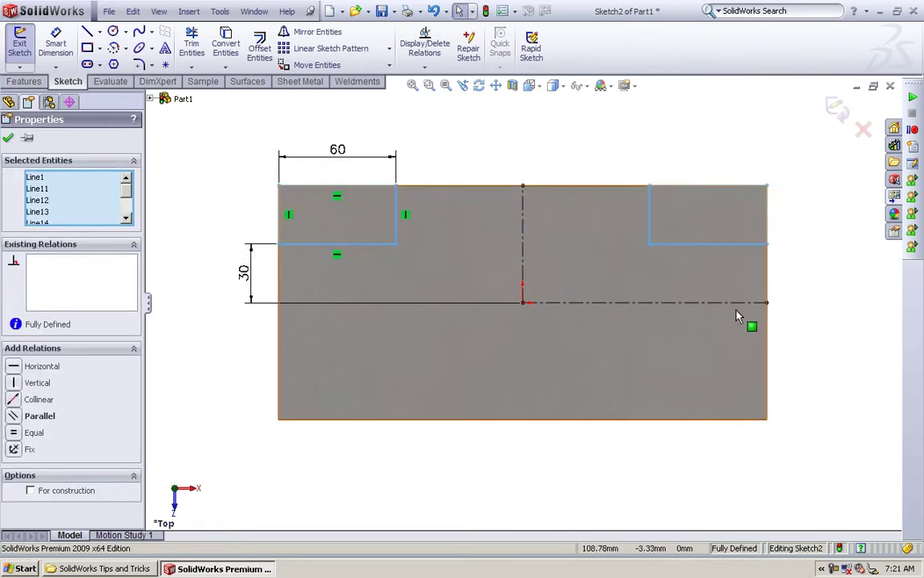
pyautogui.click(317, 33)
# - Extruded-cut the four corner rectangles through the sheet thickness, then view the part in Isometric
pyautogui.click(24, 81)
pyautogui.click(207, 46)
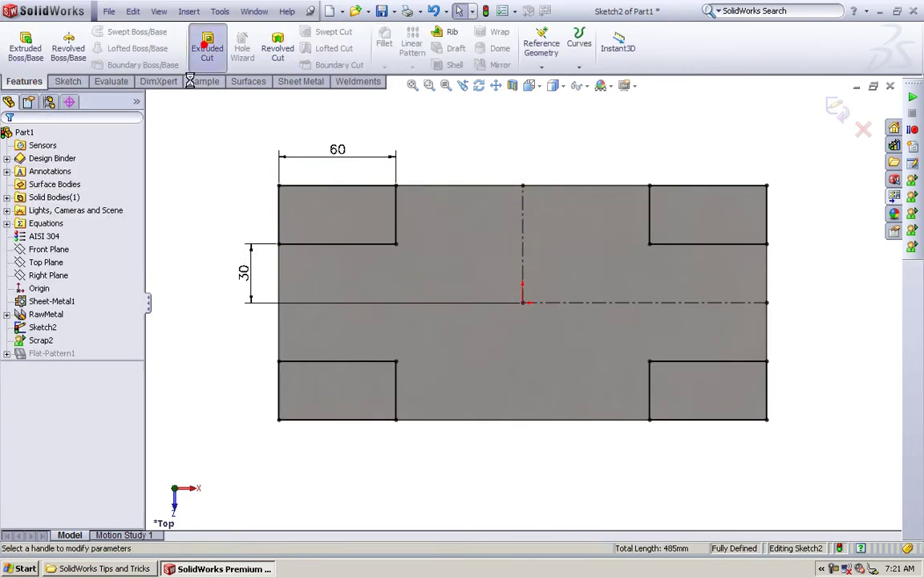
pyautogui.click(71, 296)
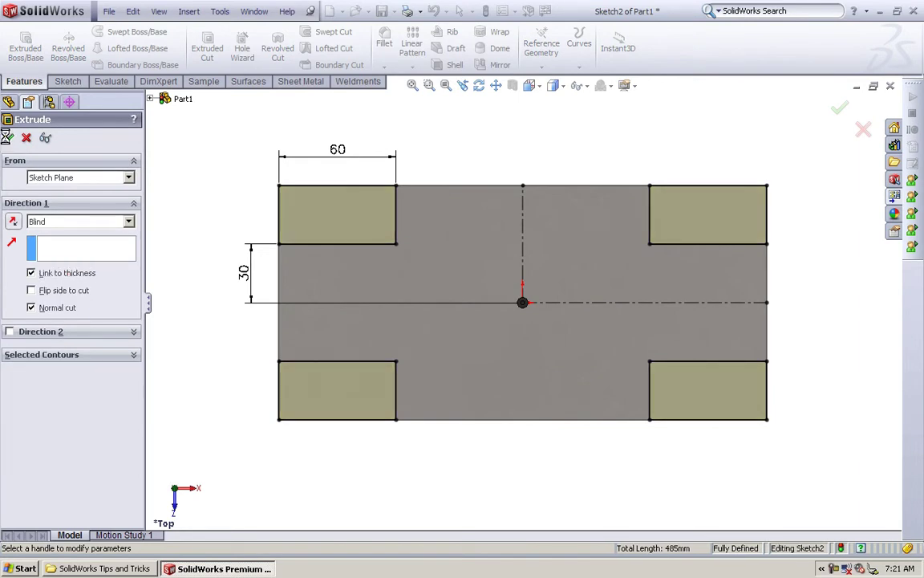
pyautogui.click(8, 137)
pyautogui.click(531, 86)
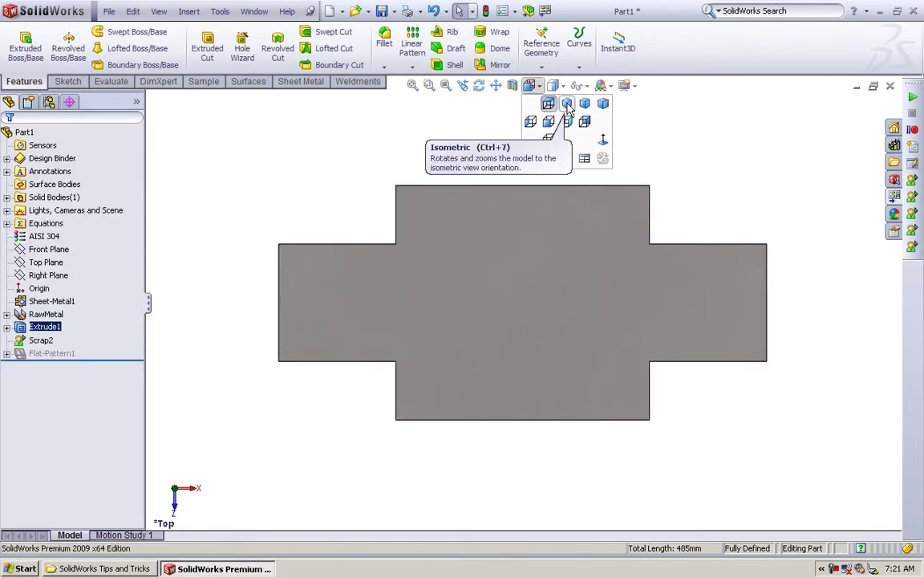
pyautogui.click(565, 105)
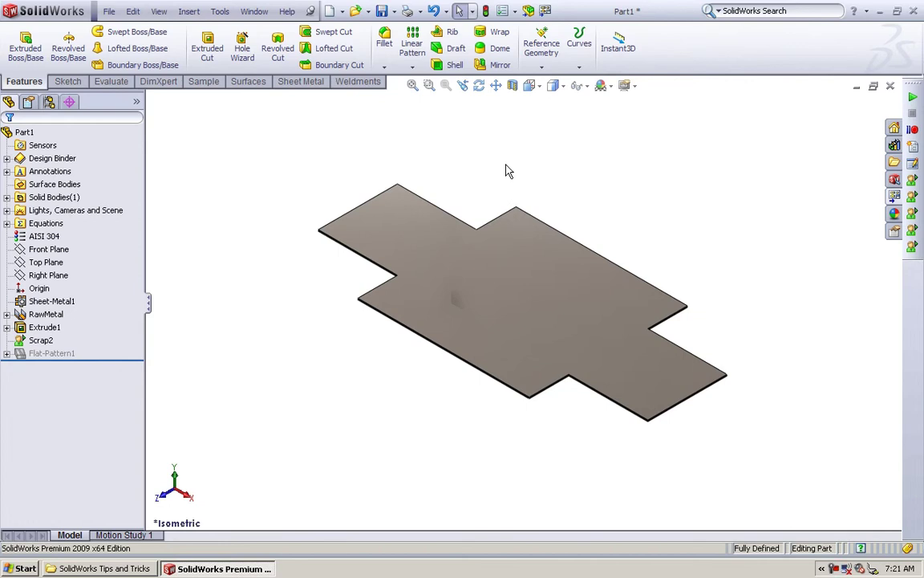
# - Sketch a bend line across the left tab on the sheet's top face
pyautogui.click(442, 228)
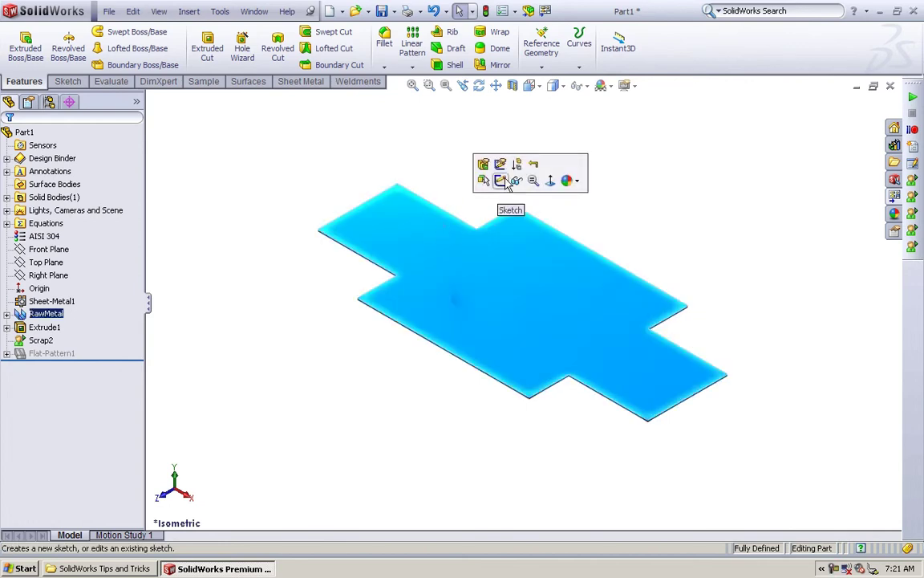
pyautogui.click(499, 181)
pyautogui.click(87, 32)
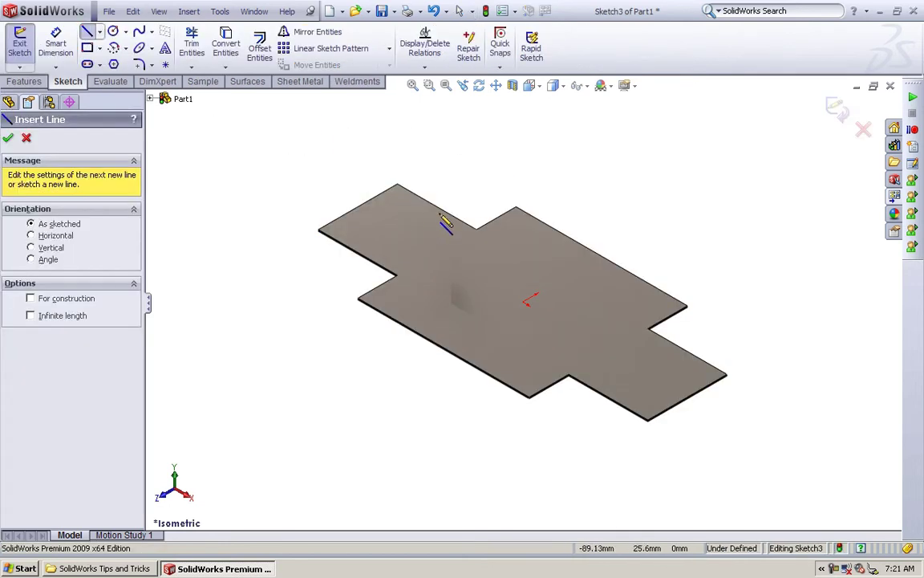
pyautogui.click(436, 207)
pyautogui.click(363, 254)
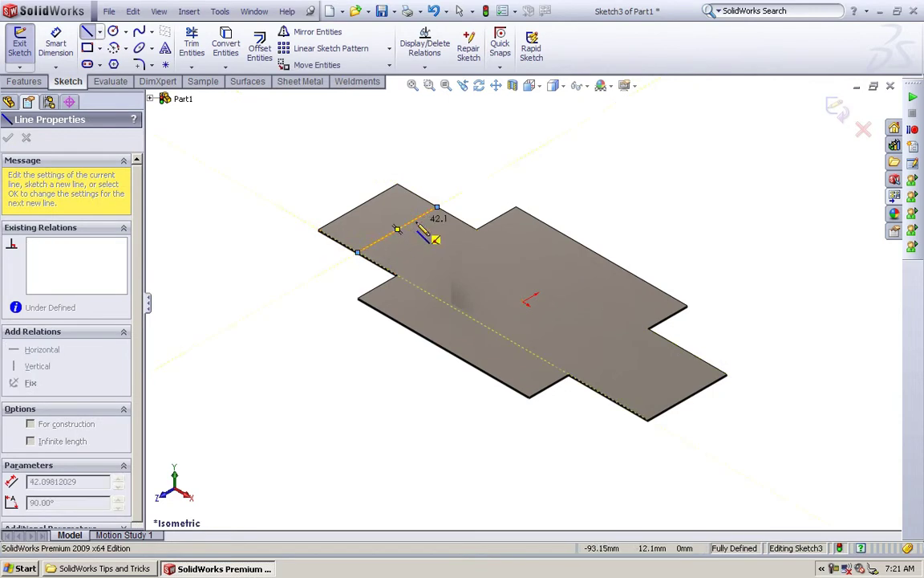
pyautogui.rightClick(478, 186)
pyautogui.click(512, 186)
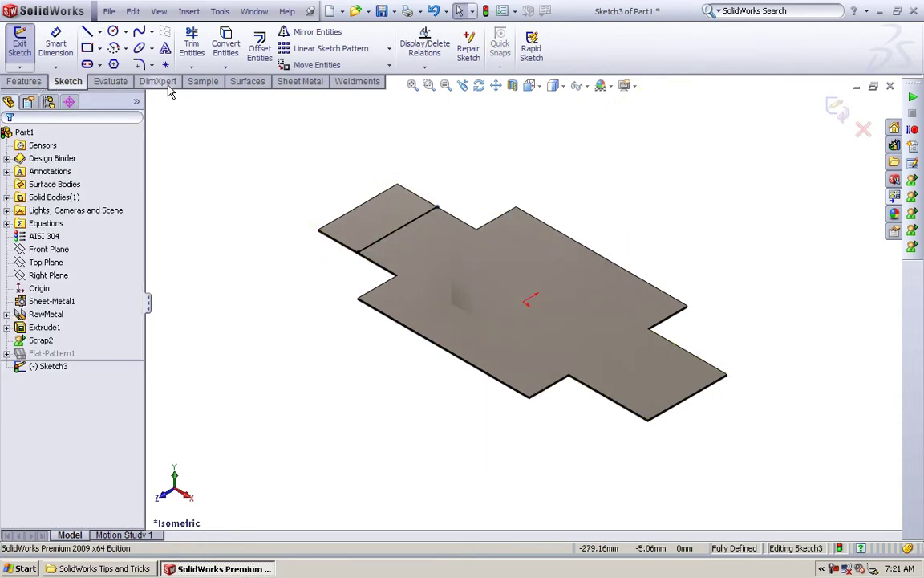
# - Apply a Sketched Bend with the main face fixed, folding the left tab up 90°
pyautogui.click(203, 81)
pyautogui.click(247, 81)
pyautogui.click(297, 81)
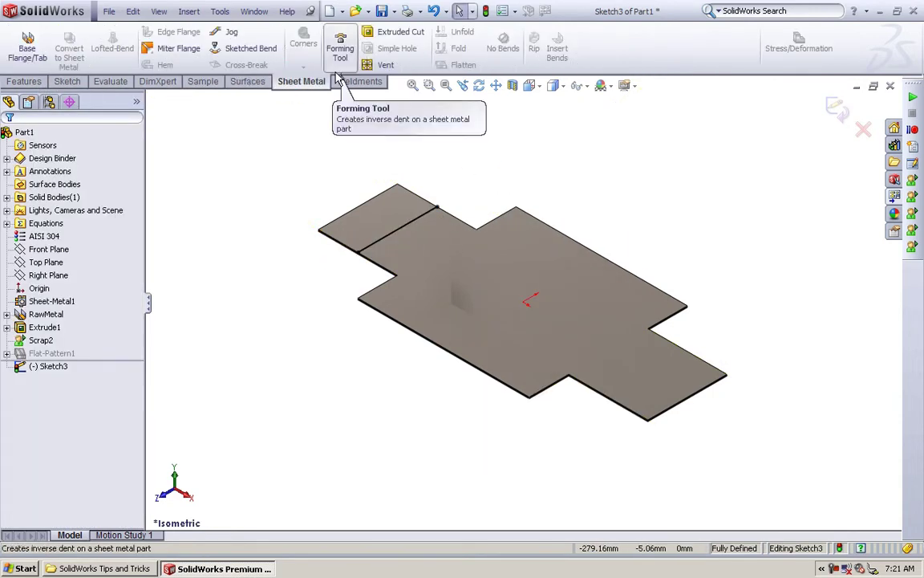
pyautogui.click(244, 51)
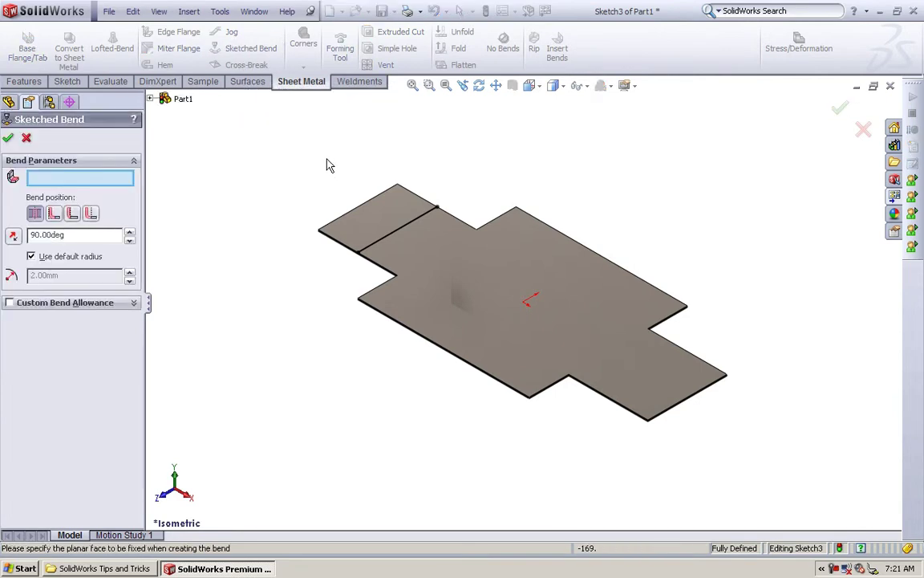
pyautogui.click(510, 302)
pyautogui.click(8, 138)
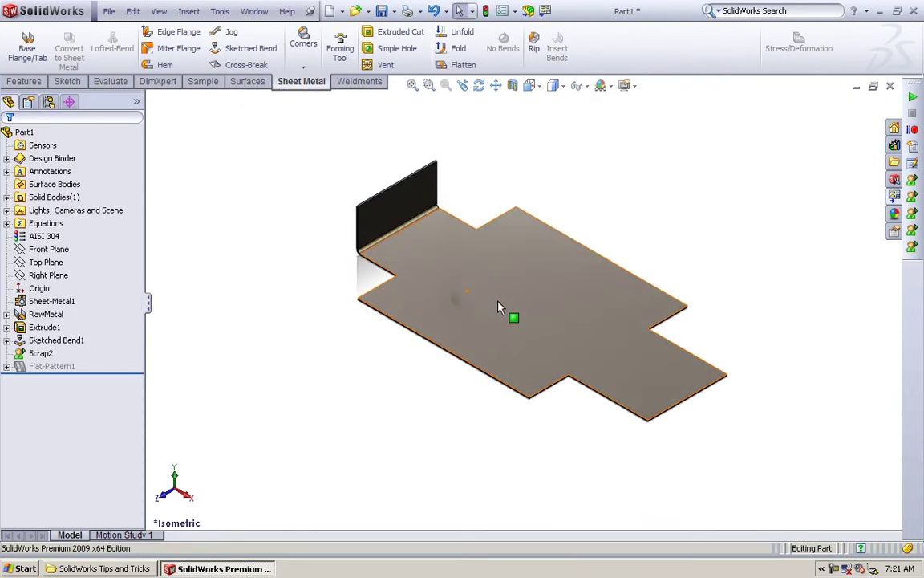
pyautogui.click(652, 347)
# - Sketch a bend line across the right tab on the top face
pyautogui.click(705, 299)
pyautogui.rightClick(650, 320)
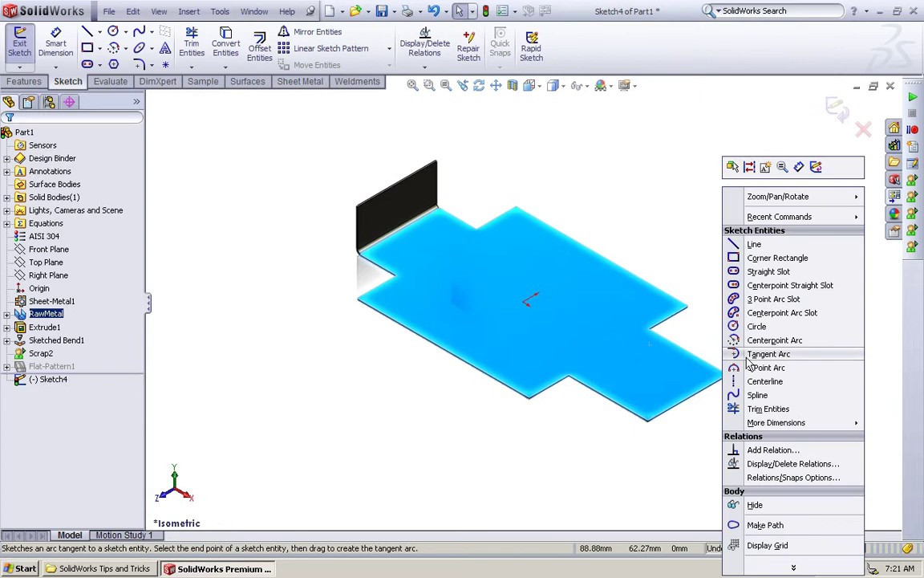
pyautogui.click(690, 242)
pyautogui.click(688, 351)
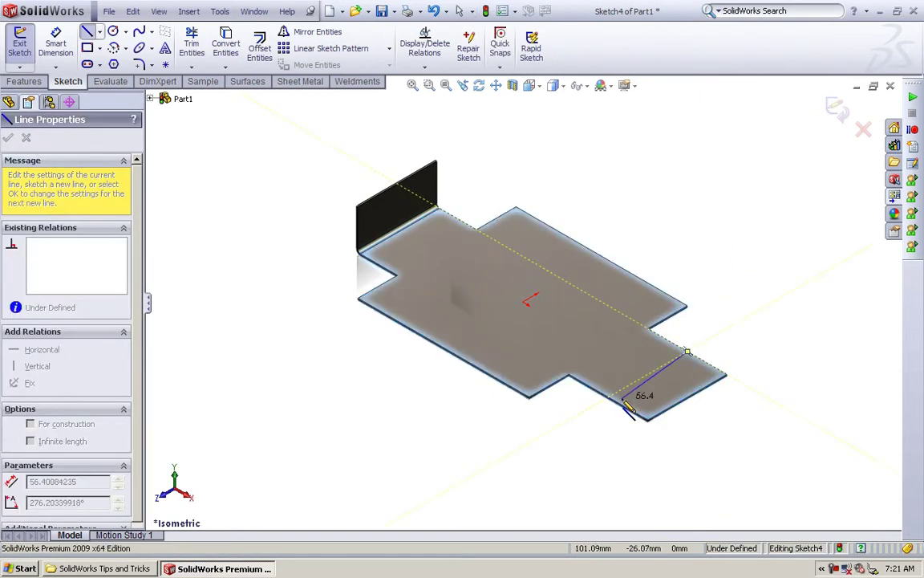
pyautogui.click(609, 396)
pyautogui.rightClick(695, 325)
pyautogui.click(732, 336)
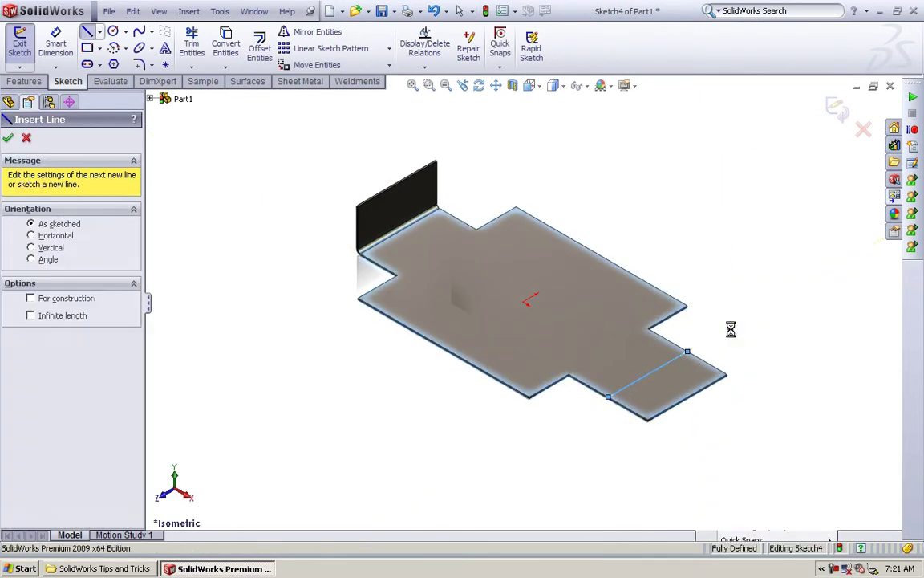
# - Bend the right tab up 90° with the main face fixed, rebuild, and open custom properties
pyautogui.click(295, 84)
pyautogui.click(242, 48)
pyautogui.click(484, 295)
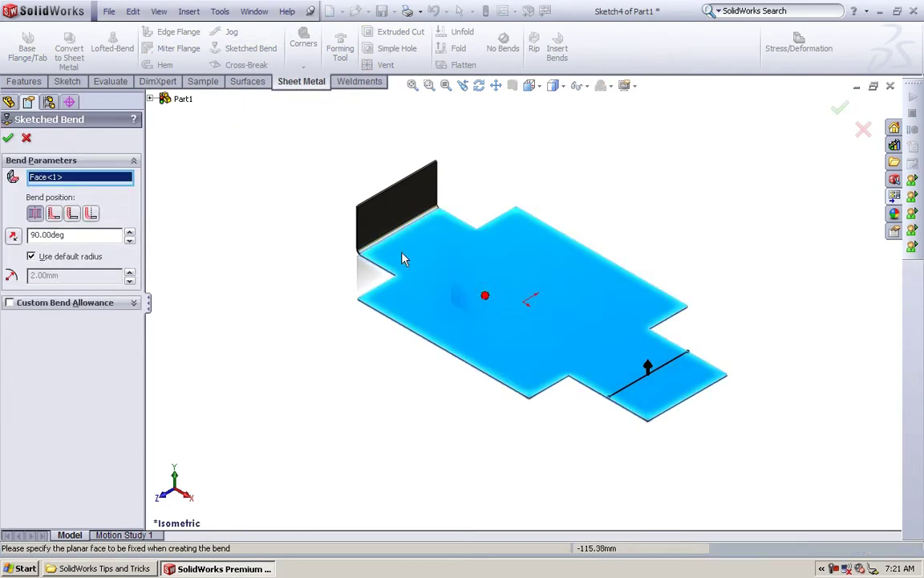
pyautogui.click(8, 140)
pyautogui.click(524, 263)
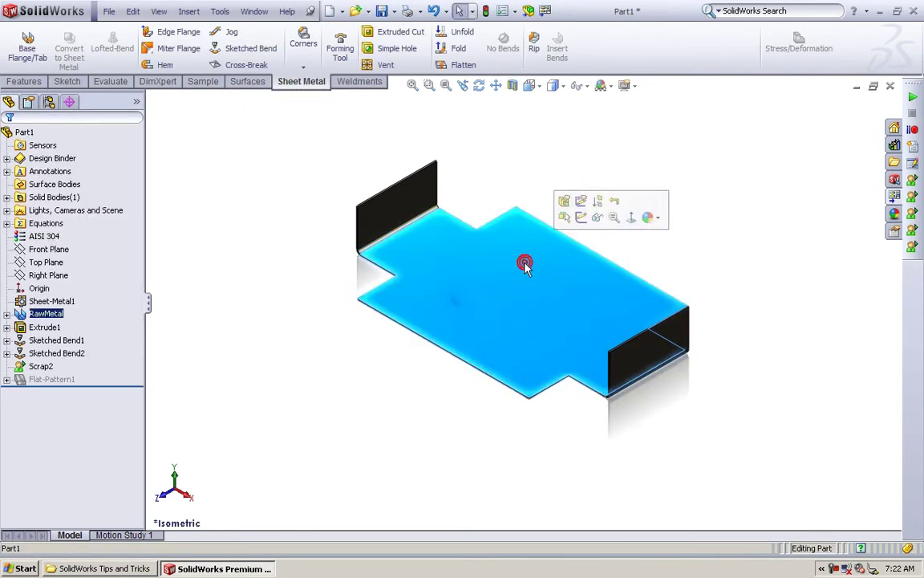
pyautogui.click(296, 225)
pyautogui.hotkey('ctrl', 'b')
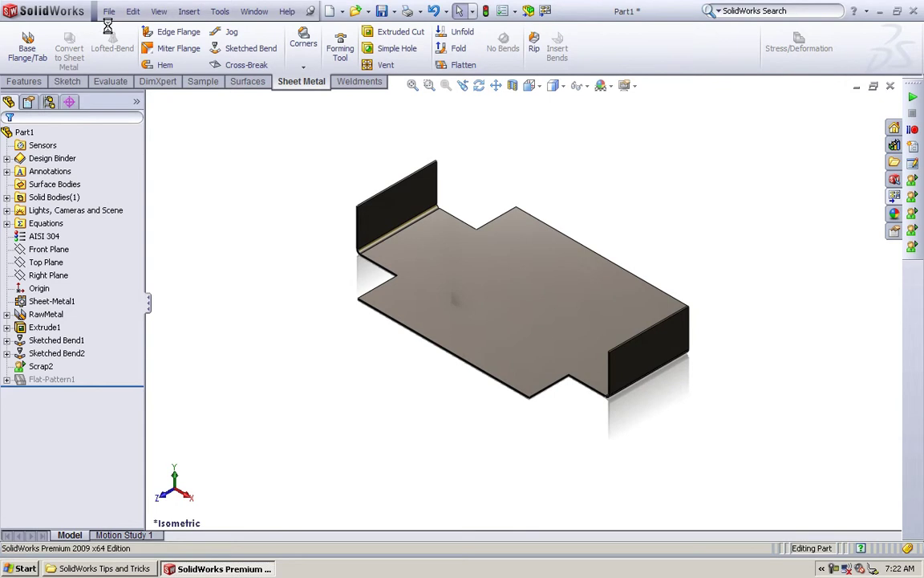
pyautogui.click(108, 11)
pyautogui.click(145, 295)
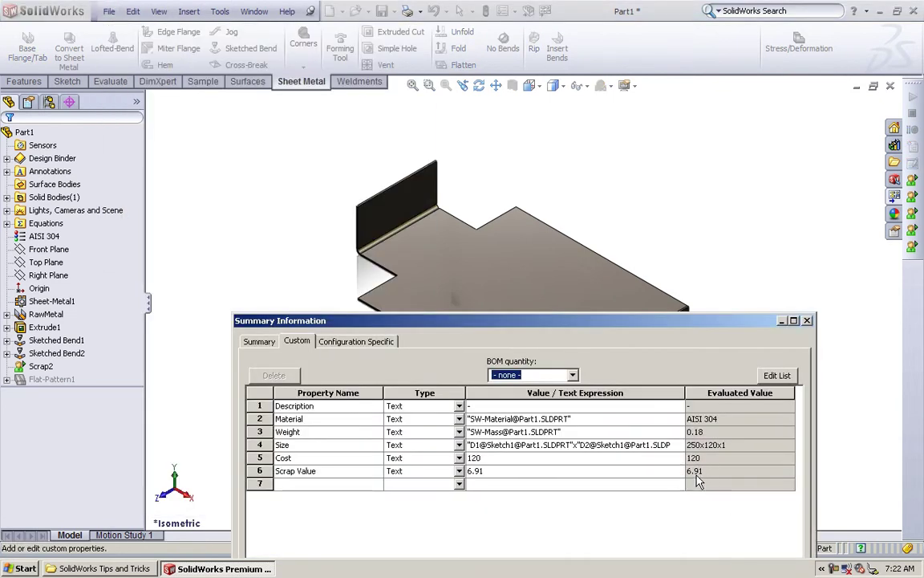
# - Close the properties and start a new sketch on the top face in Top view
pyautogui.click(807, 321)
pyautogui.click(510, 299)
pyautogui.click(513, 228)
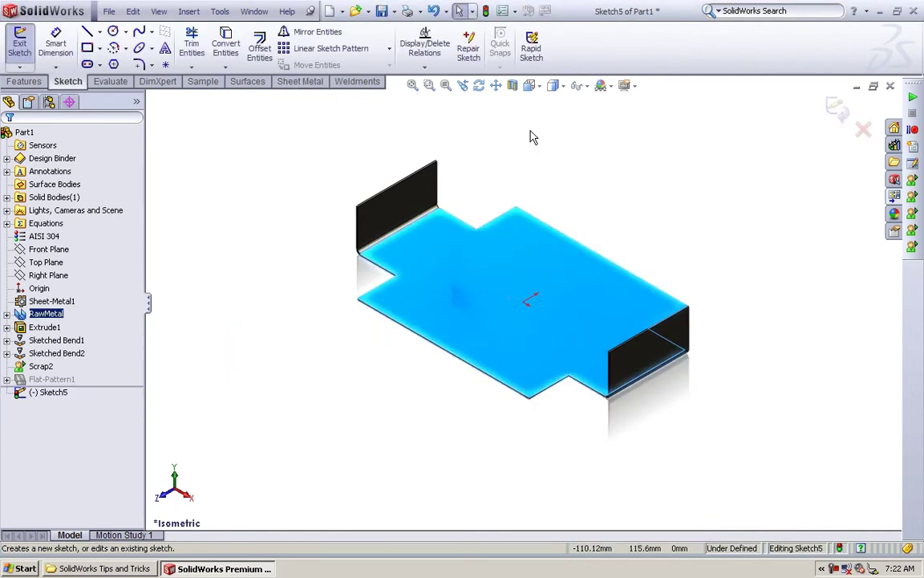
pyautogui.click(531, 86)
pyautogui.click(613, 151)
# - Draw a circle centred on the origin and dimension it to Ø75
pyautogui.rightClick(546, 127)
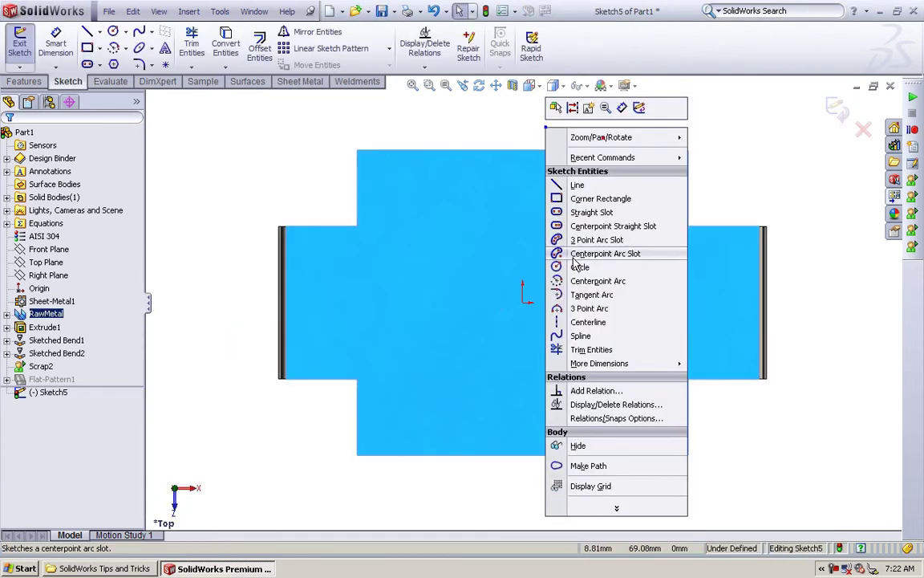
pyautogui.click(577, 266)
pyautogui.click(526, 297)
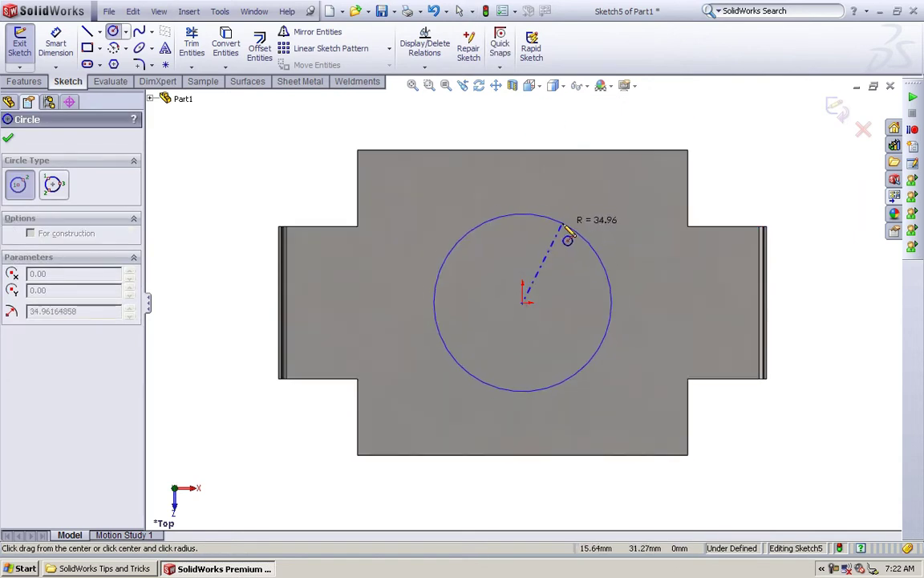
pyautogui.click(570, 228)
pyautogui.rightClick(568, 201)
pyautogui.click(640, 187)
pyautogui.click(584, 224)
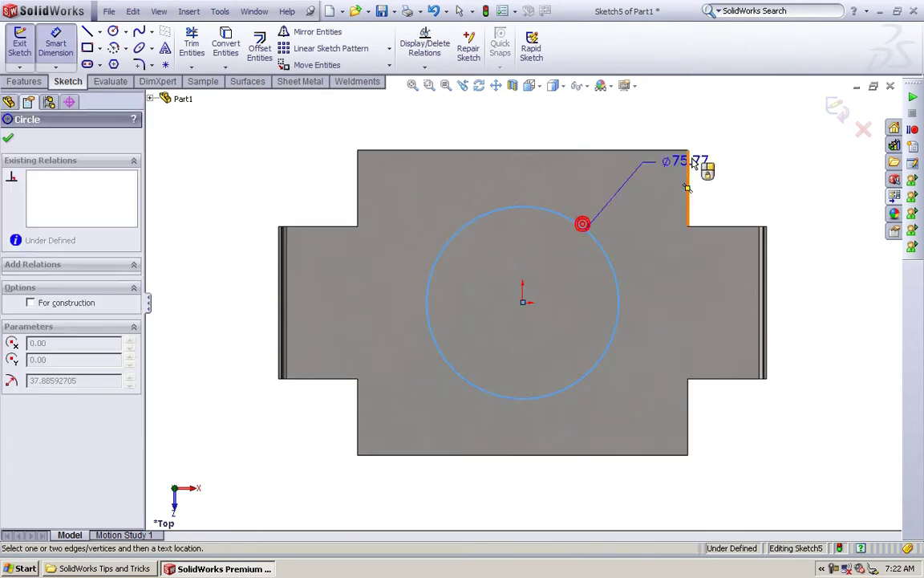
pyautogui.click(726, 132)
pyautogui.write('75')
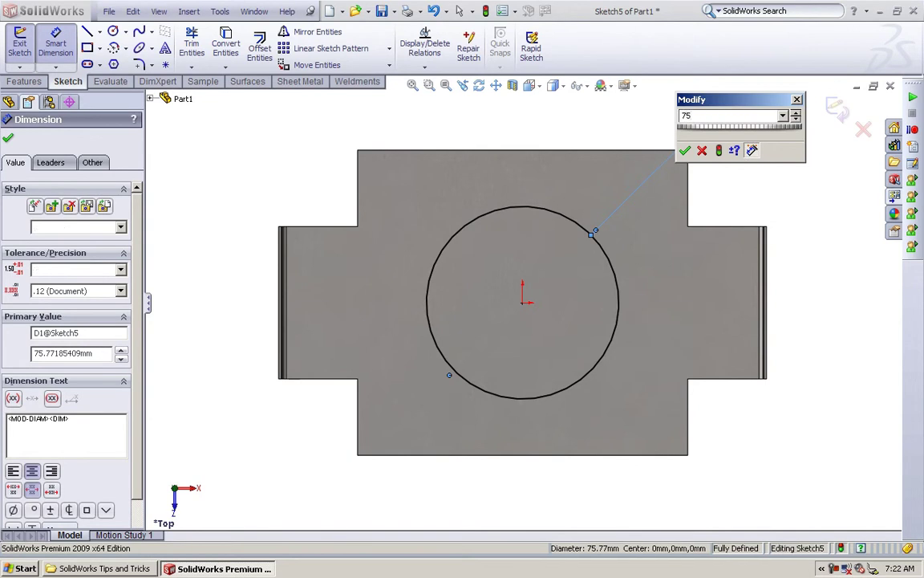
pyautogui.press('Return')
# - Draw a small bolt-hole circle near the top-left corner
pyautogui.rightClick(436, 135)
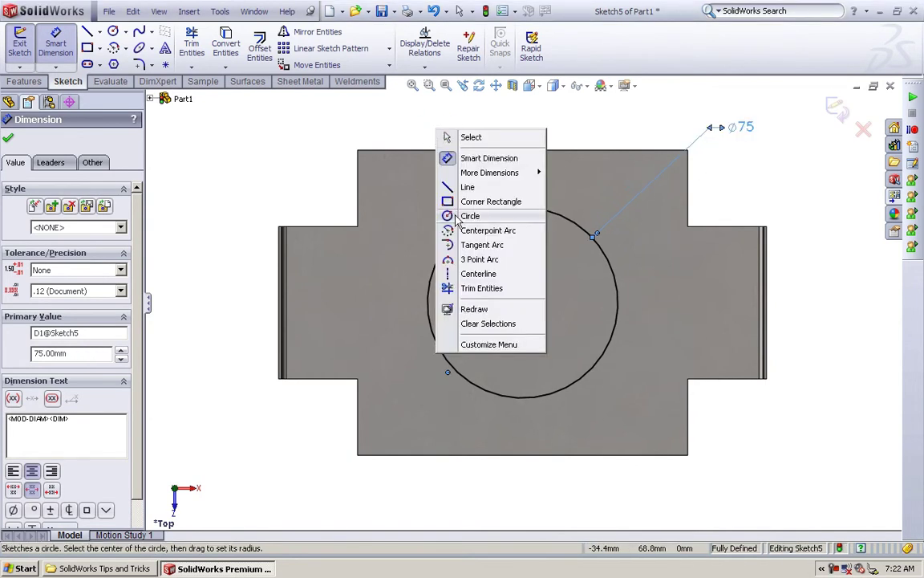
pyautogui.click(457, 213)
pyautogui.click(411, 199)
pyautogui.click(400, 187)
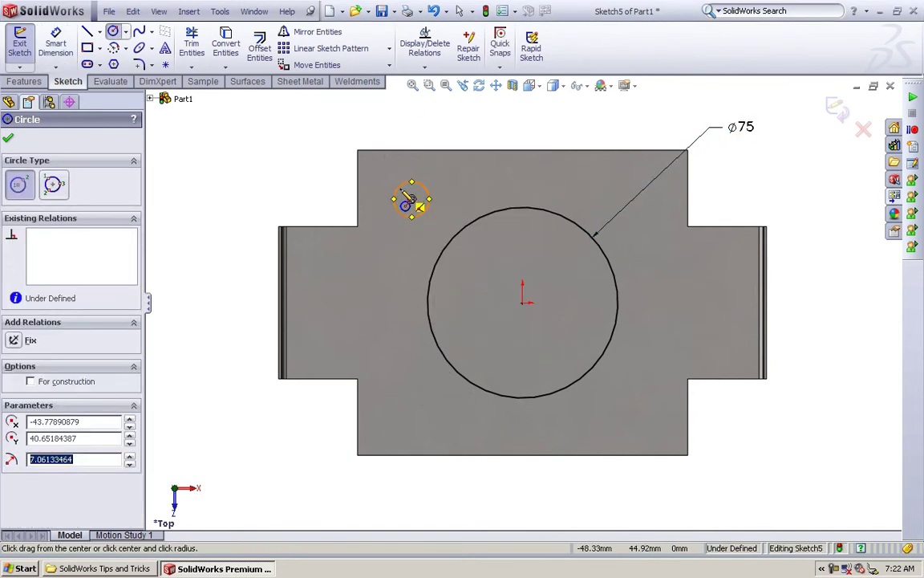
# - Draw a vertical centerline from the origin to the top edge and begin a horizontal one
pyautogui.rightClick(480, 112)
pyautogui.click(514, 238)
pyautogui.click(523, 303)
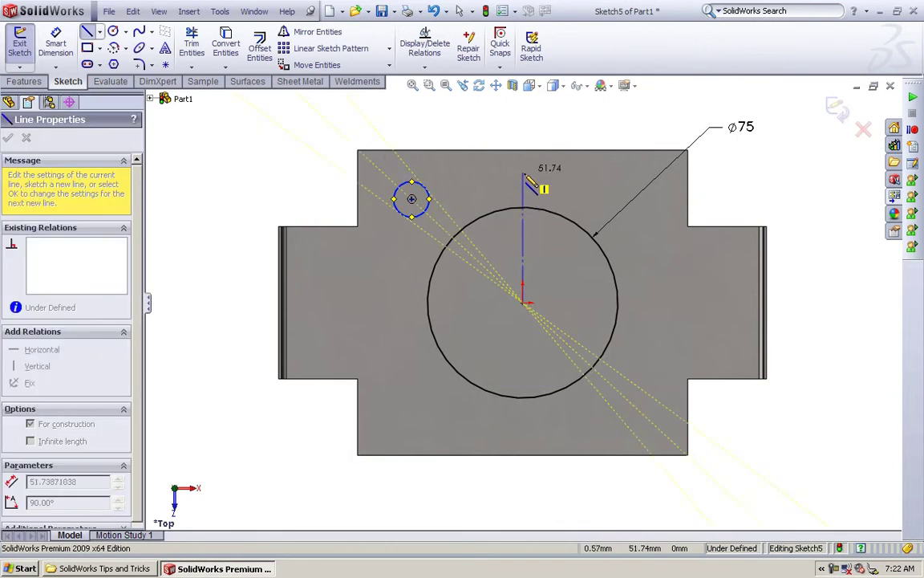
pyautogui.click(524, 150)
pyautogui.press('Escape')
pyautogui.click(524, 303)
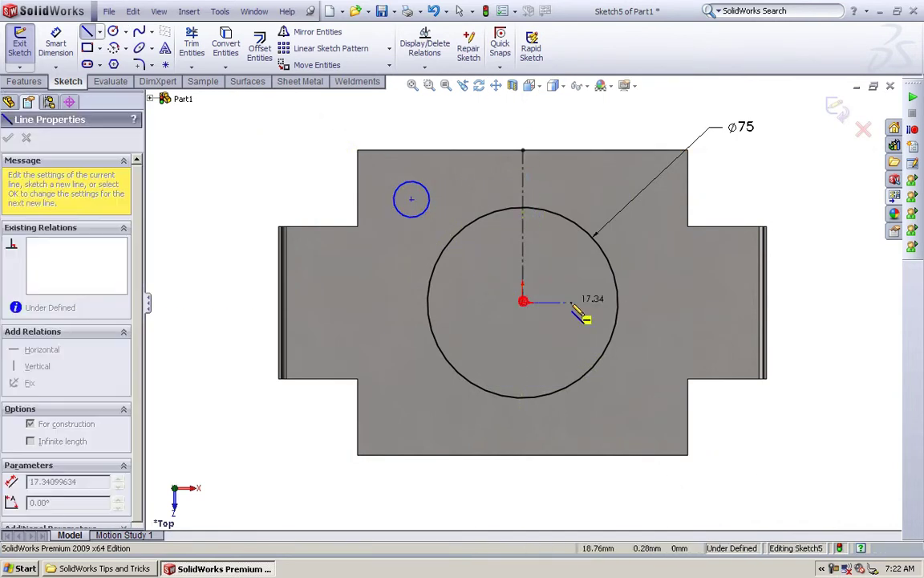
# - End the horizontal centerline at the large circle's edge and size the small circle to Ø14
pyautogui.click(618, 303)
pyautogui.press('Escape')
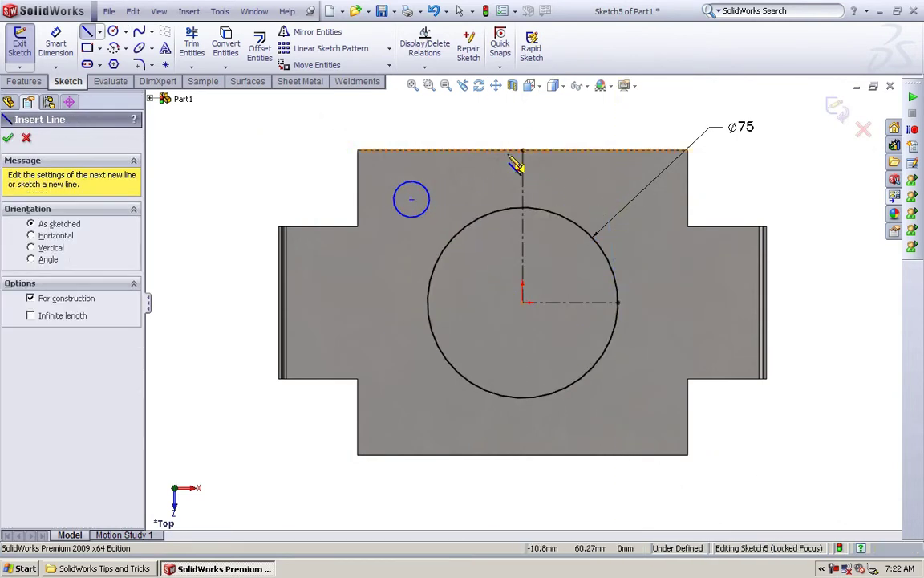
pyautogui.rightClick(444, 138)
pyautogui.click(518, 117)
pyautogui.click(431, 191)
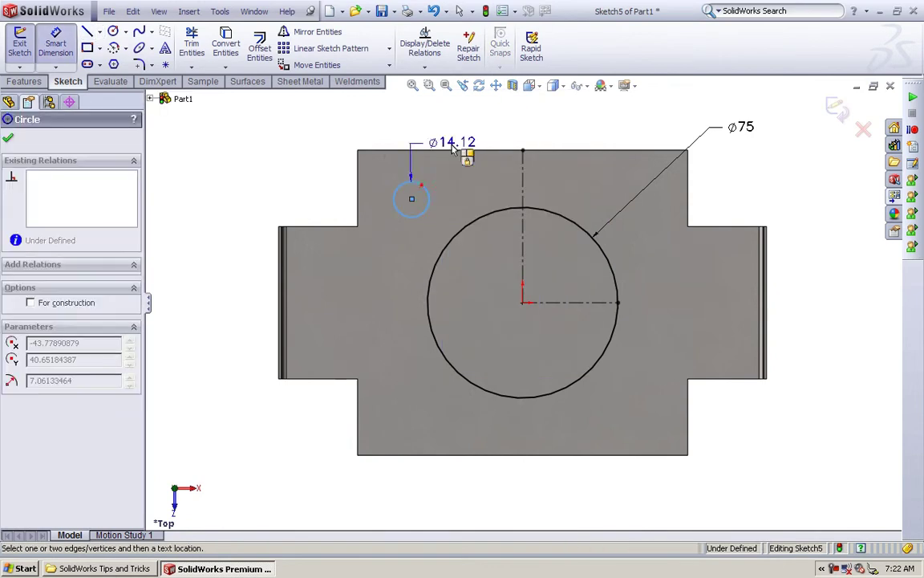
pyautogui.click(454, 124)
pyautogui.write('14')
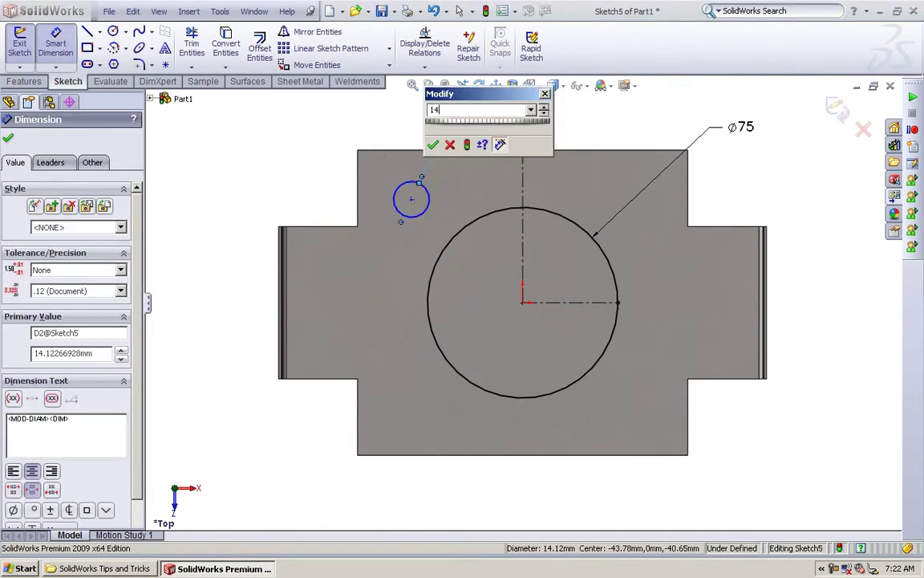
pyautogui.press('Return')
# - Position the Ø14 circle 20 from the left edge and 20 from the top edge
pyautogui.click(358, 187)
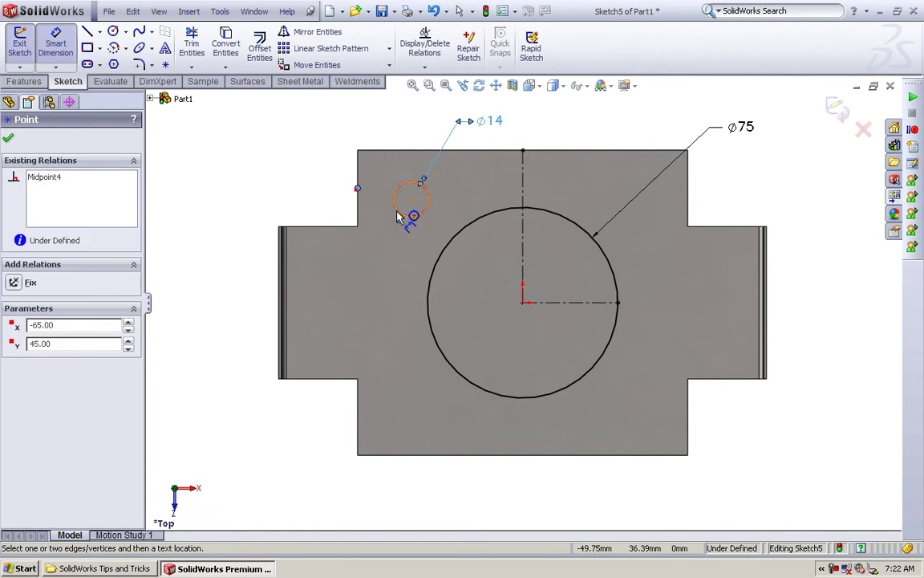
pyautogui.click(411, 198)
pyautogui.click(389, 124)
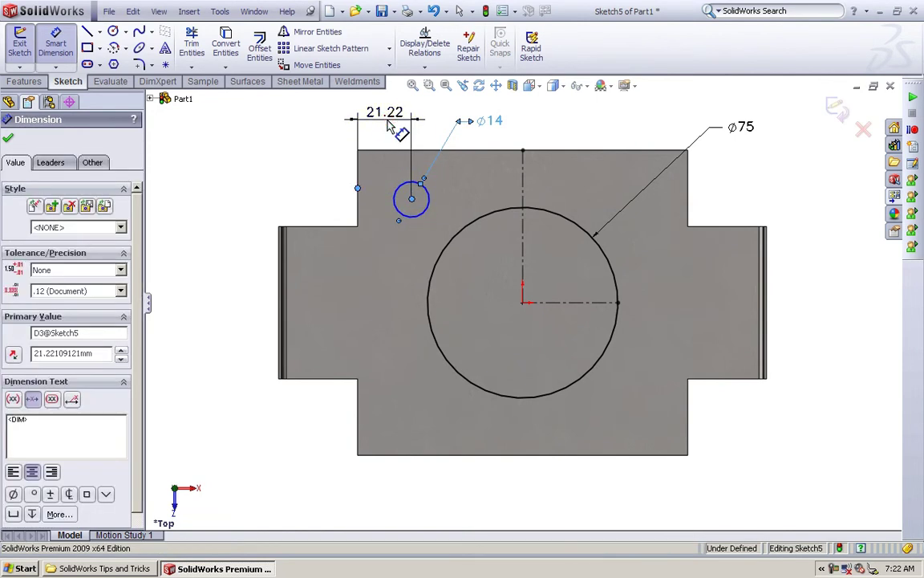
pyautogui.write('20')
pyautogui.press('Return')
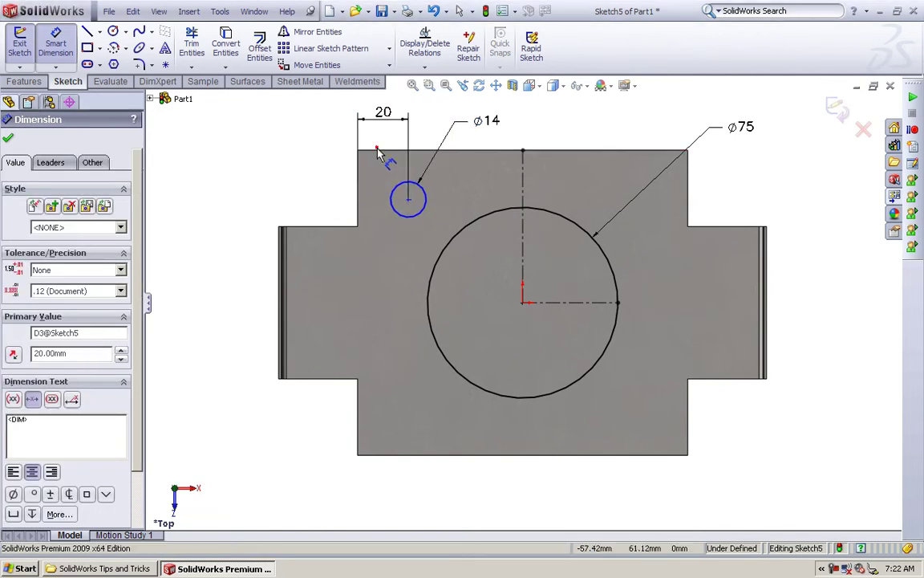
pyautogui.click(408, 201)
pyautogui.click(329, 186)
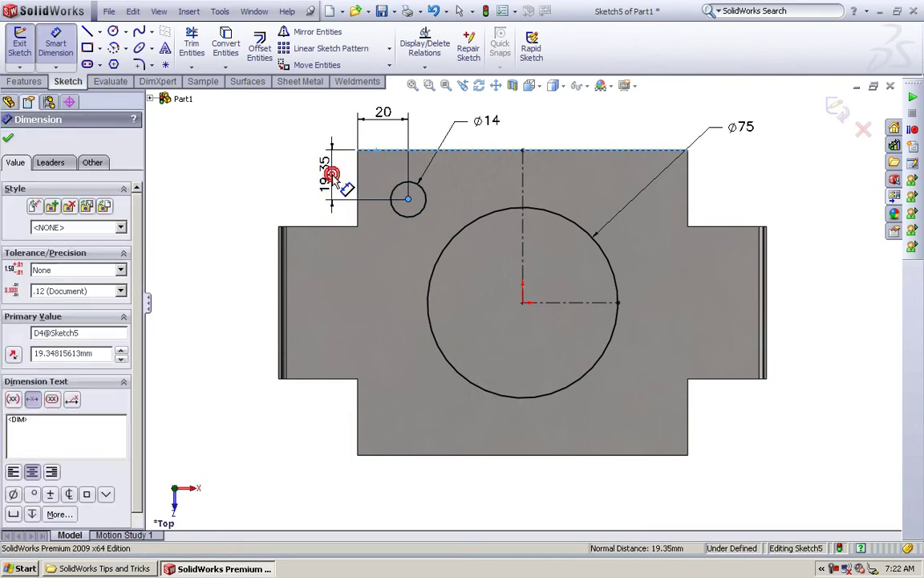
pyautogui.write('20')
pyautogui.press('Return')
# - Mirror the upper-left circle across the vertical centerline
pyautogui.rightClick(296, 131)
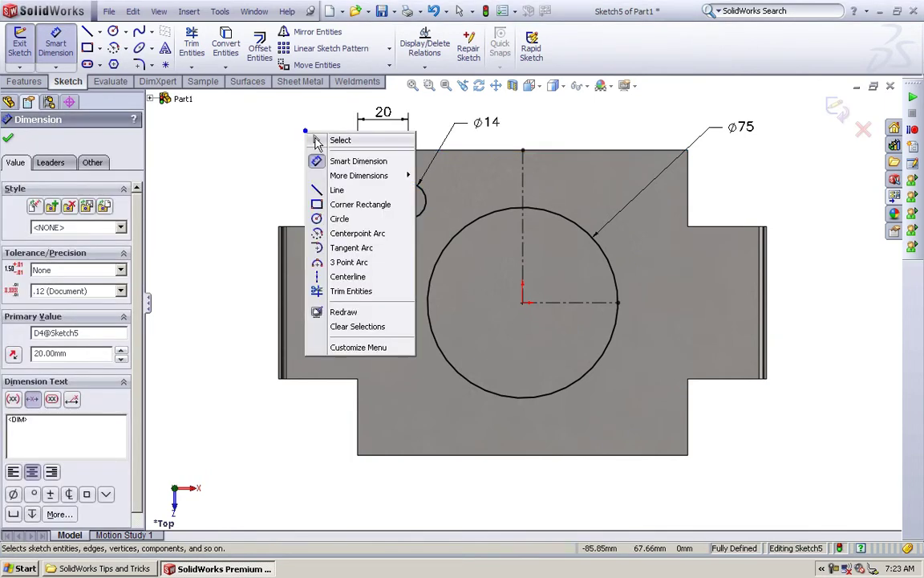
pyautogui.click(317, 137)
pyautogui.click(423, 207)
pyautogui.keyDown('ctrl'); pyautogui.click(523, 170); pyautogui.keyUp('ctrl')
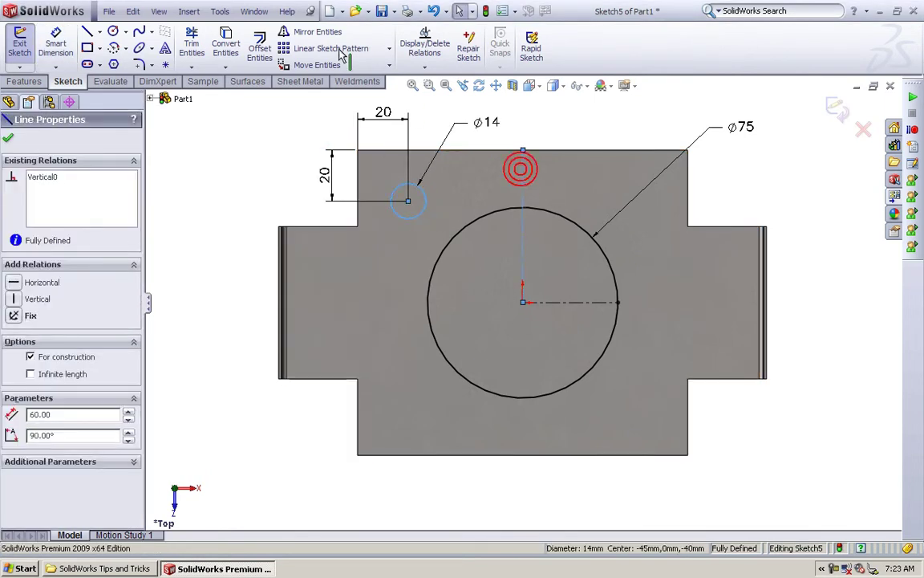
pyautogui.click(317, 31)
# - Mirror both upper circles down across the horizontal centerline, giving four holes
pyautogui.click(424, 203)
pyautogui.keyDown('ctrl'); pyautogui.click(523, 181); pyautogui.keyUp('ctrl')
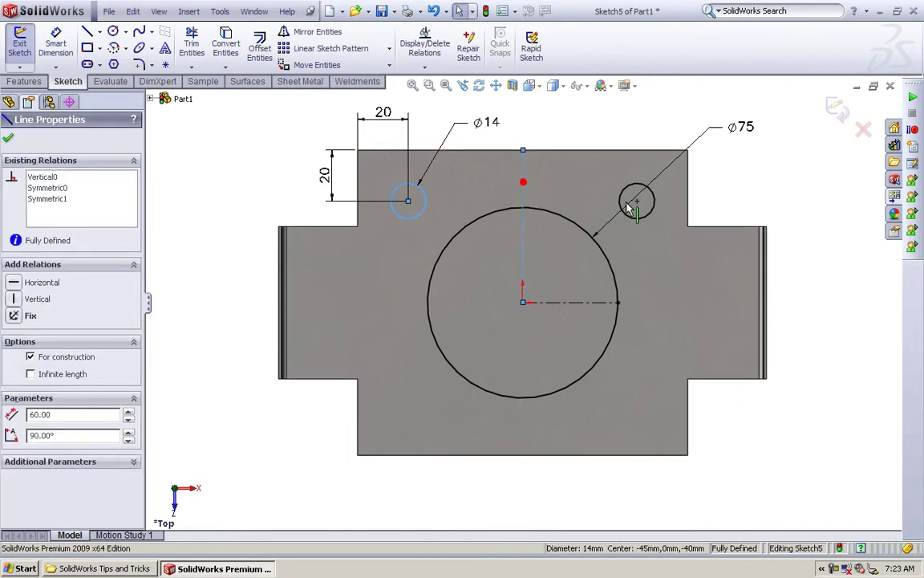
pyautogui.keyDown('ctrl'); pyautogui.click(652, 211); pyautogui.keyUp('ctrl')
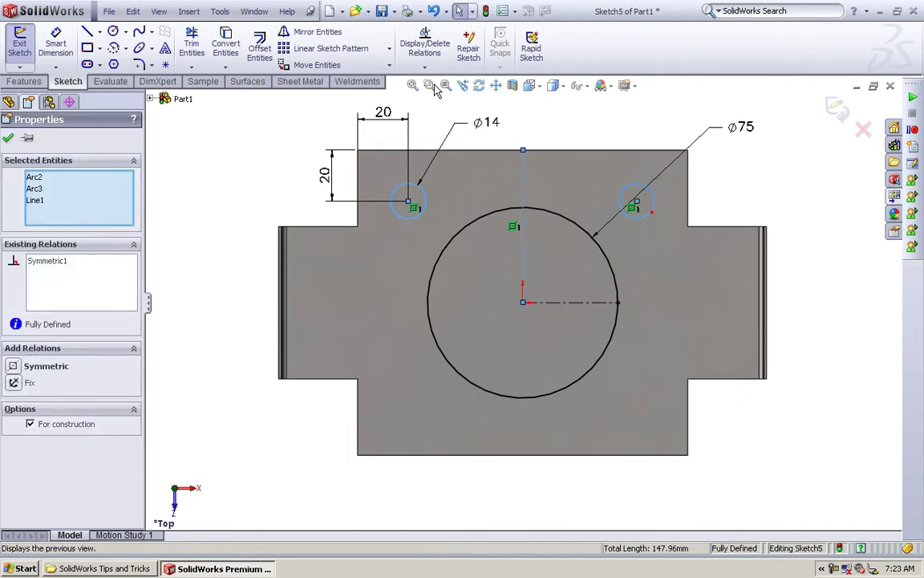
pyautogui.keyDown('ctrl'); pyautogui.click(523, 265); pyautogui.keyUp('ctrl')
pyautogui.keyDown('ctrl'); pyautogui.click(562, 304); pyautogui.keyUp('ctrl')
pyautogui.click(317, 32)
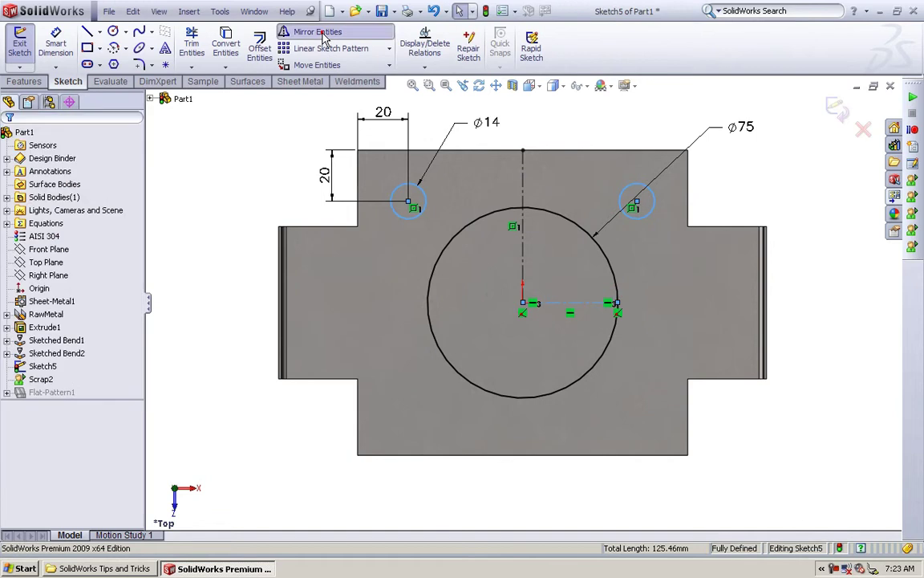
# - Extruded-cut the Ø75 centre hole and four Ø14 holes, then view in Isometric
pyautogui.click(26, 81)
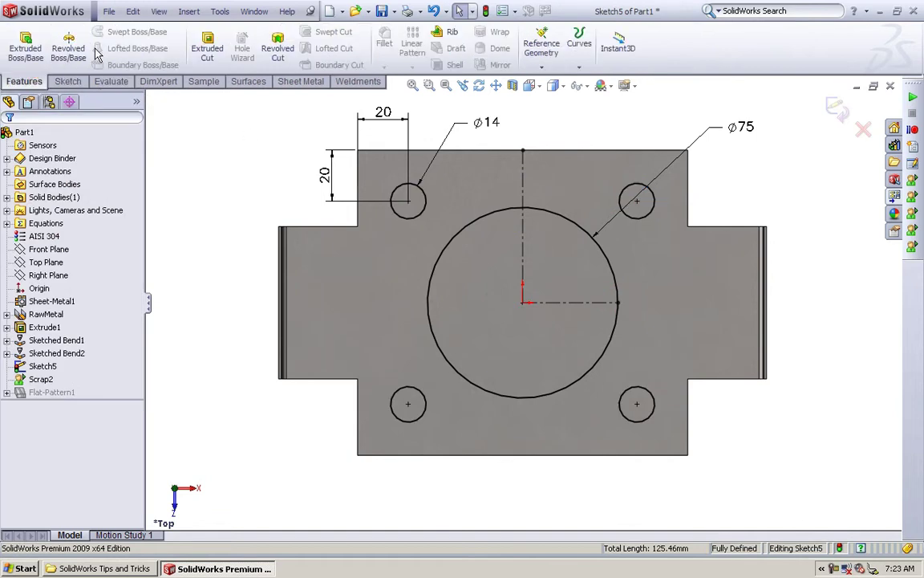
pyautogui.click(190, 47)
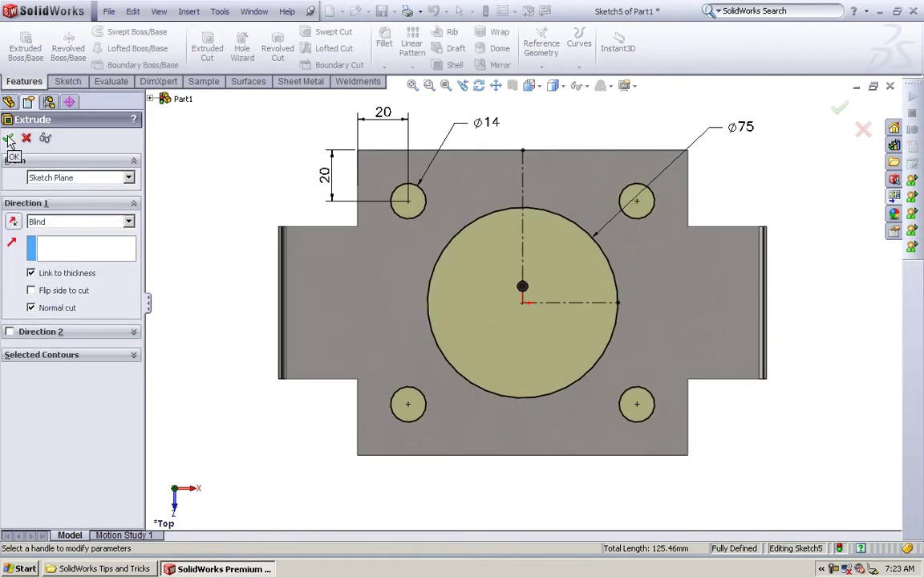
pyautogui.click(9, 140)
pyautogui.click(529, 85)
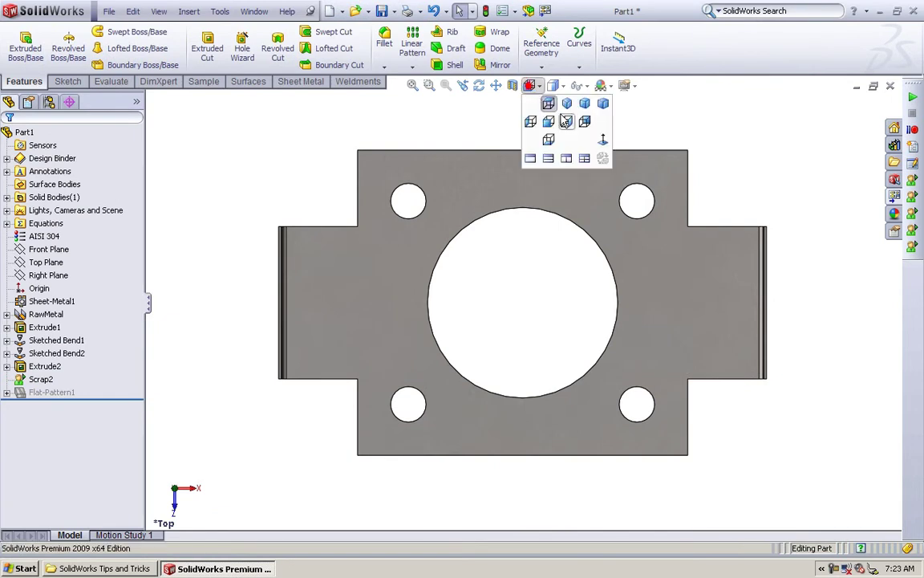
pyautogui.click(565, 121)
# - Review the custom properties showing Weight 0.14 and Scrap Value 11.74, then close them
pyautogui.click(107, 11)
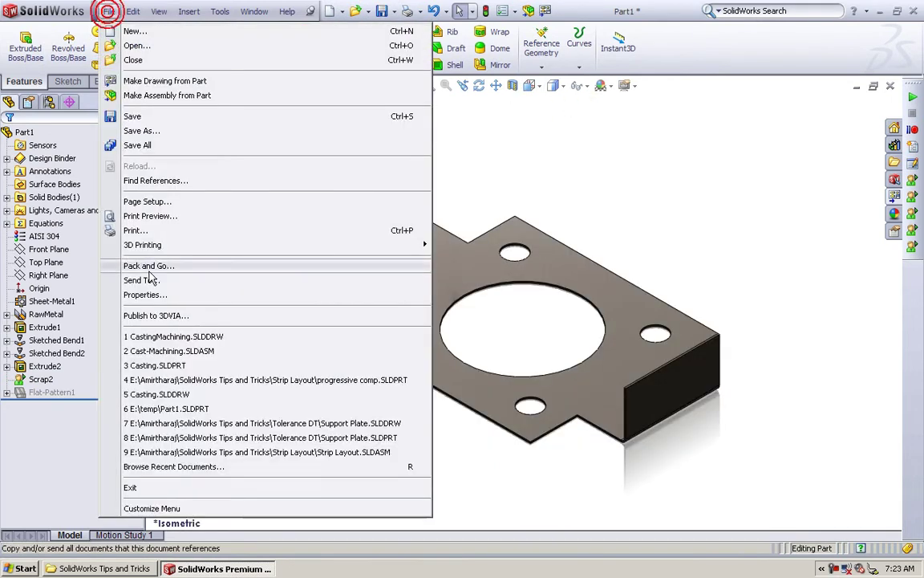
pyautogui.click(146, 294)
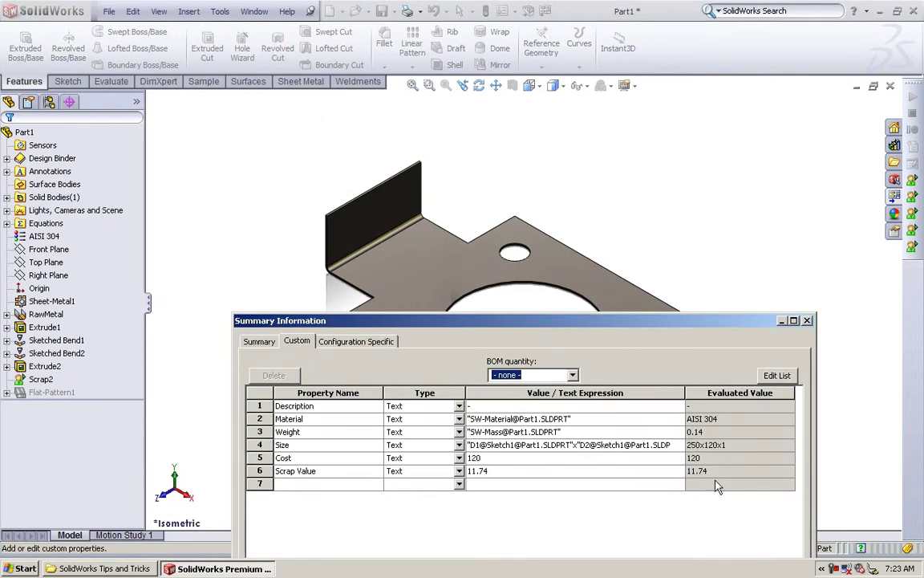
pyautogui.moveTo(675, 328); pyautogui.dragTo(655, 207)
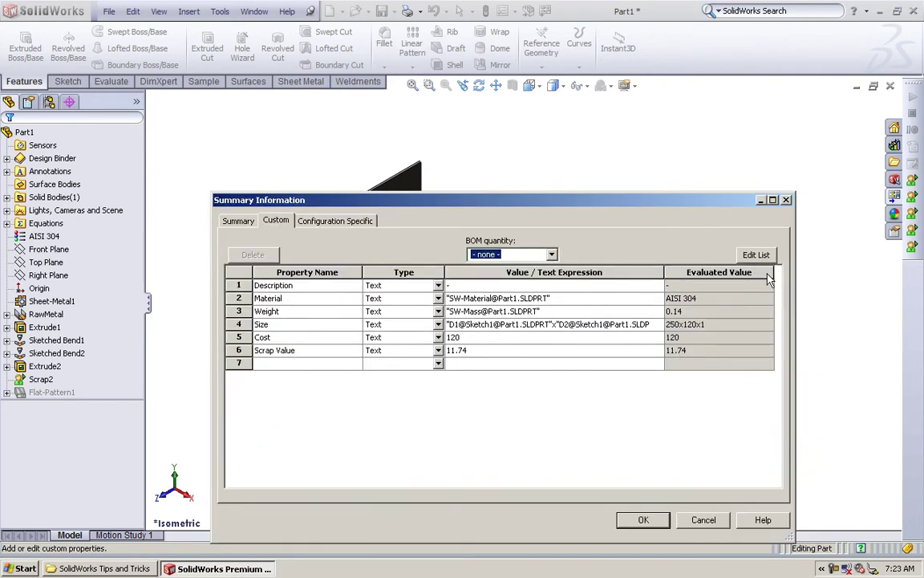
pyautogui.click(787, 201)
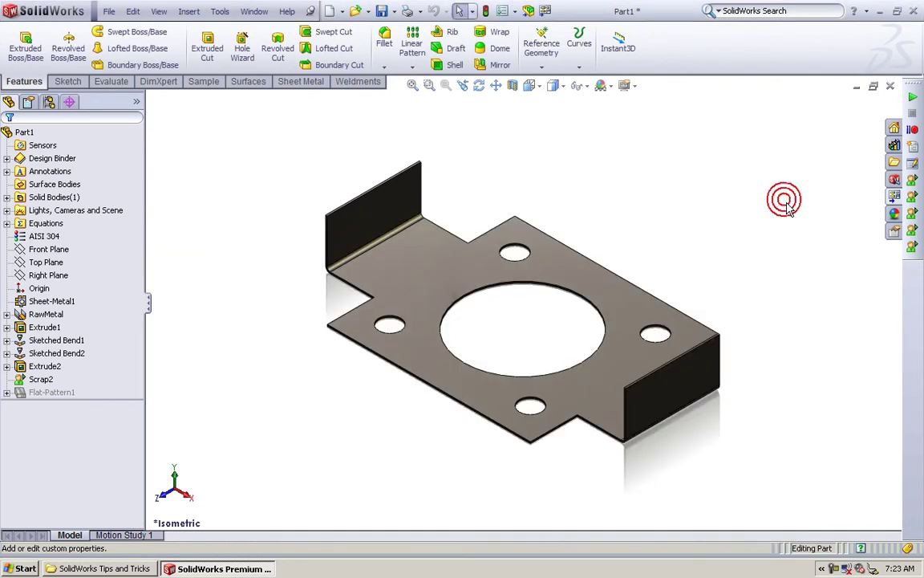
# - Open MacFeat.swp for editing and maximize its MacFeat1 code module in Visual Basic
pyautogui.click(913, 147)
pyautogui.click(374, 181)
pyautogui.click(631, 394)
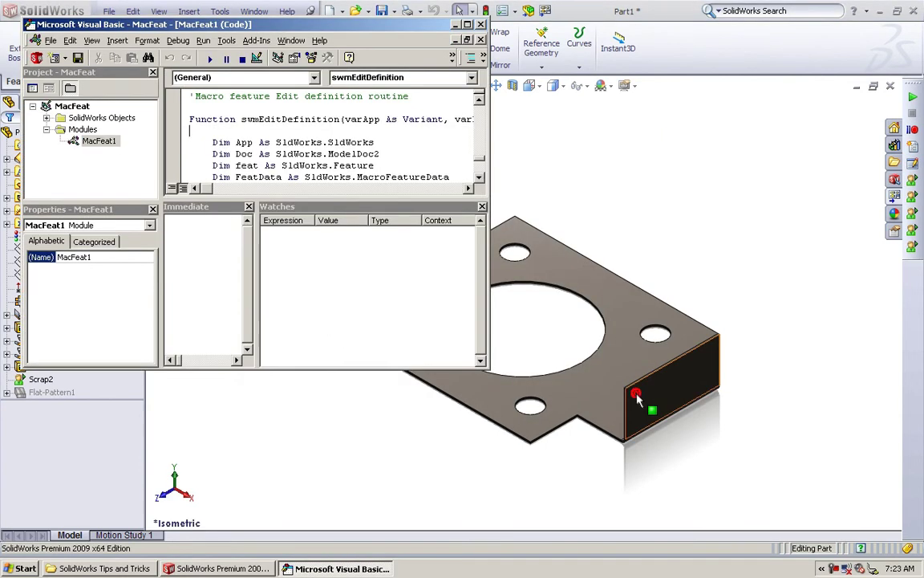
pyautogui.doubleClick(379, 18)
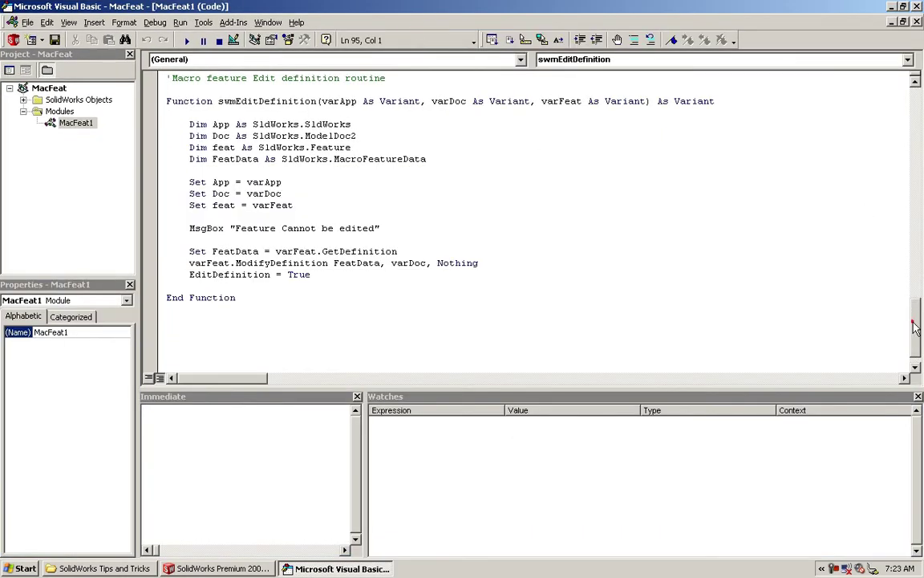
pyautogui.moveTo(915, 328); pyautogui.dragTo(917, 119)
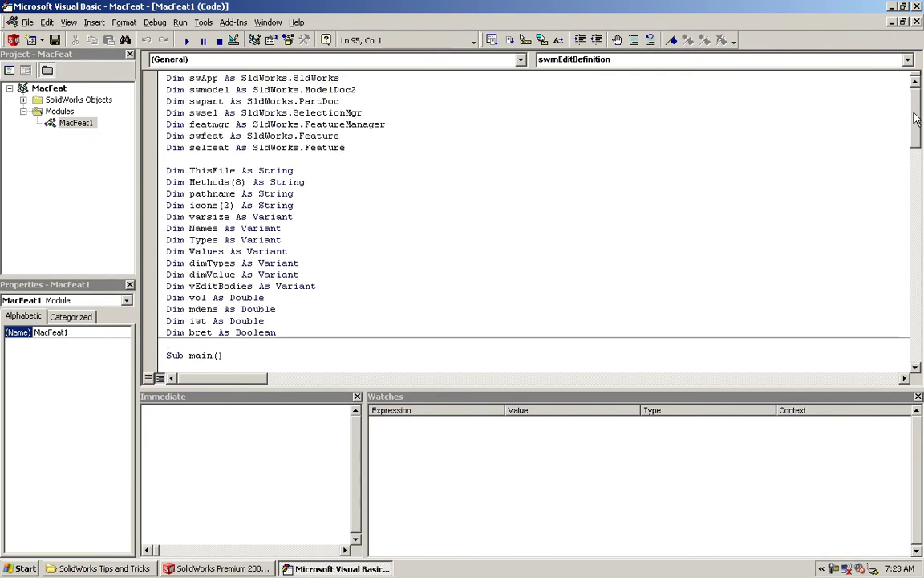